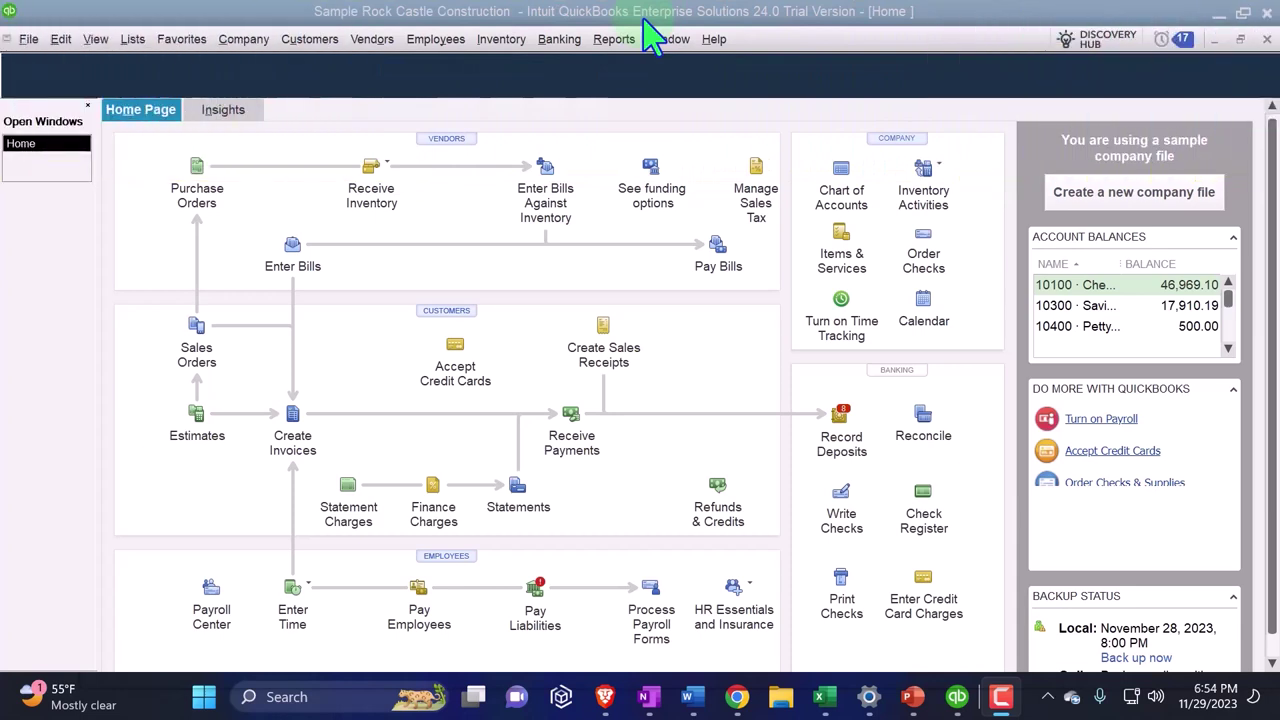
{"action": "left_click", "coordinate": [96, 39]}
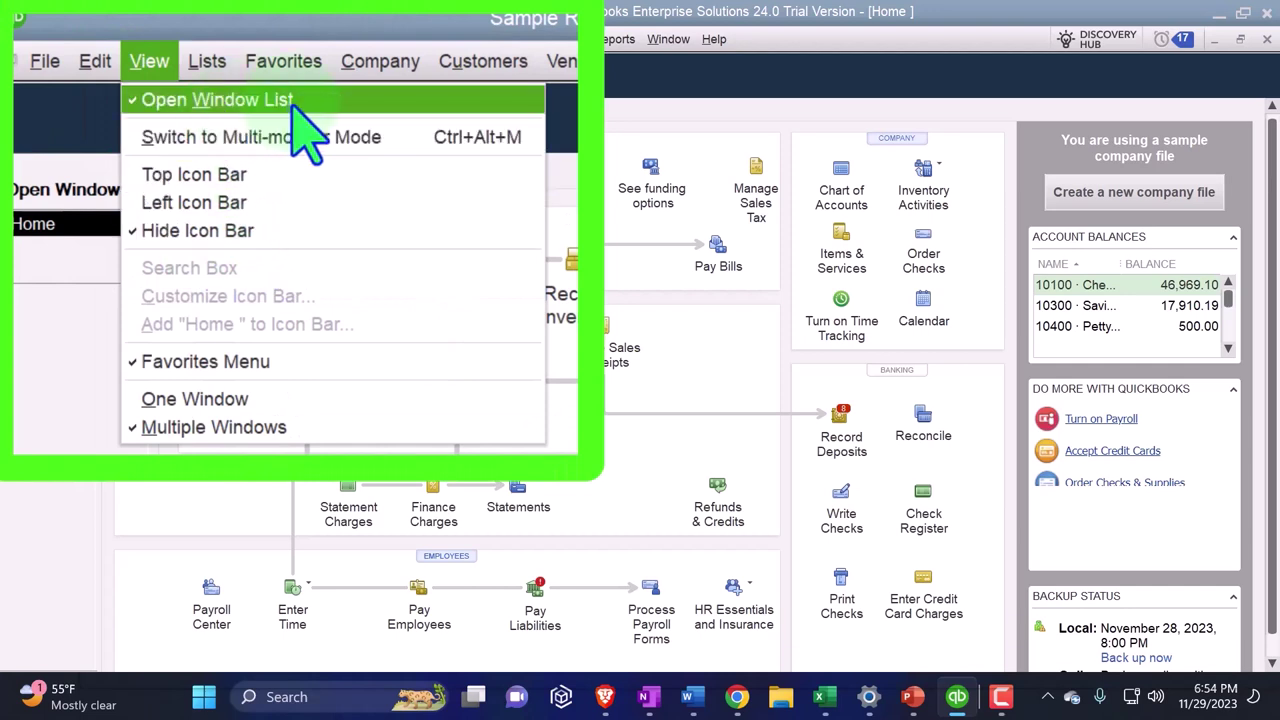
{"action": "left_click", "coordinate": [55, 255]}
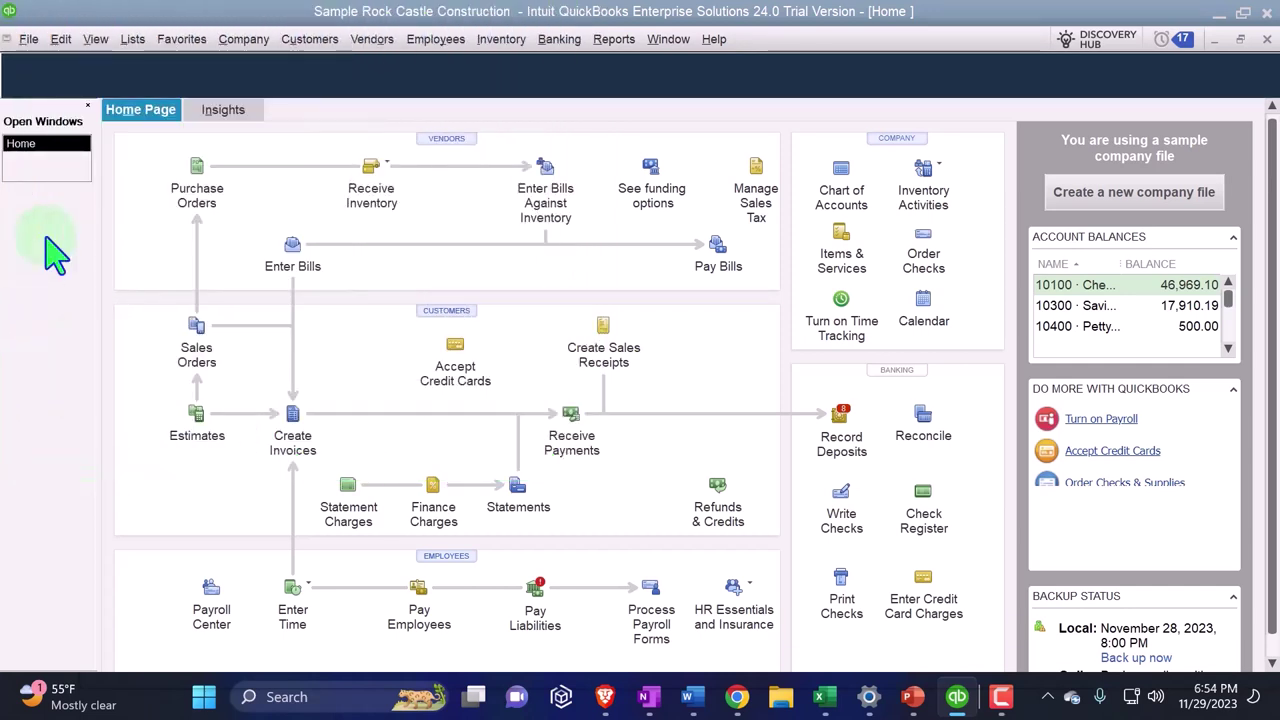
{"action": "left_click", "coordinate": [247, 40]}
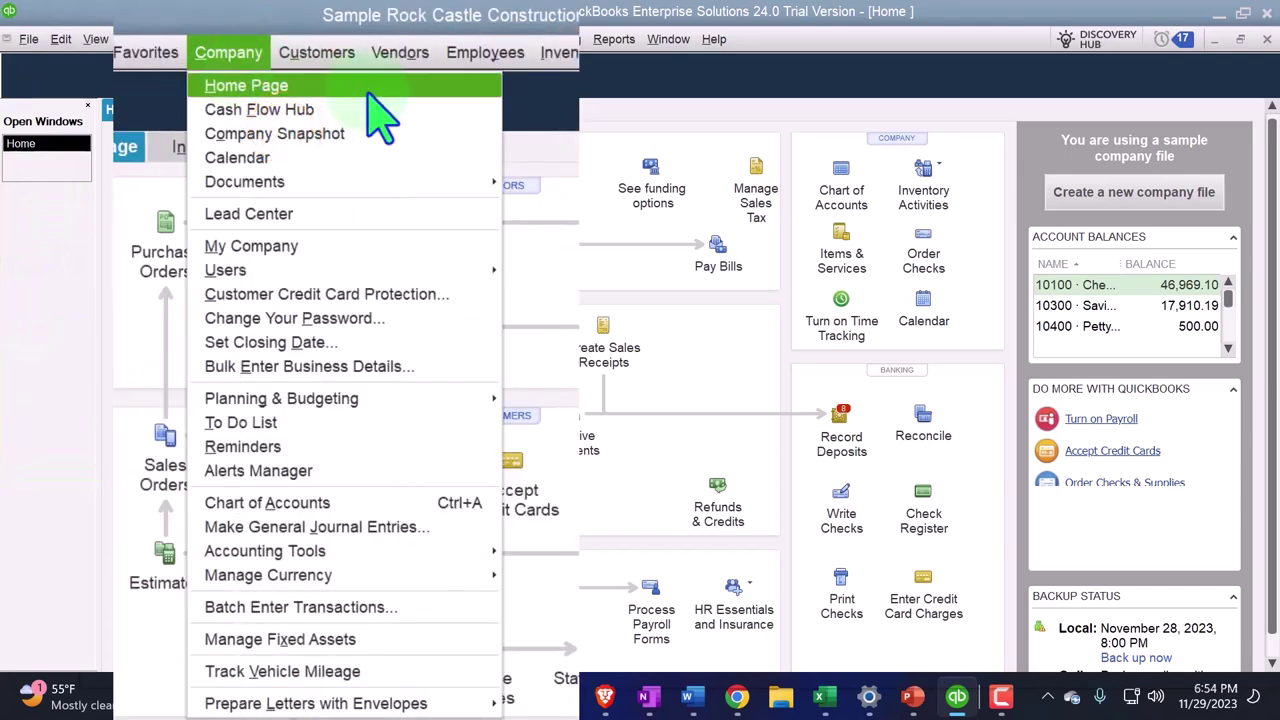
Open the standard Balance Sheet report from the company and financial reports.
{"action": "left_click", "coordinate": [612, 40]}
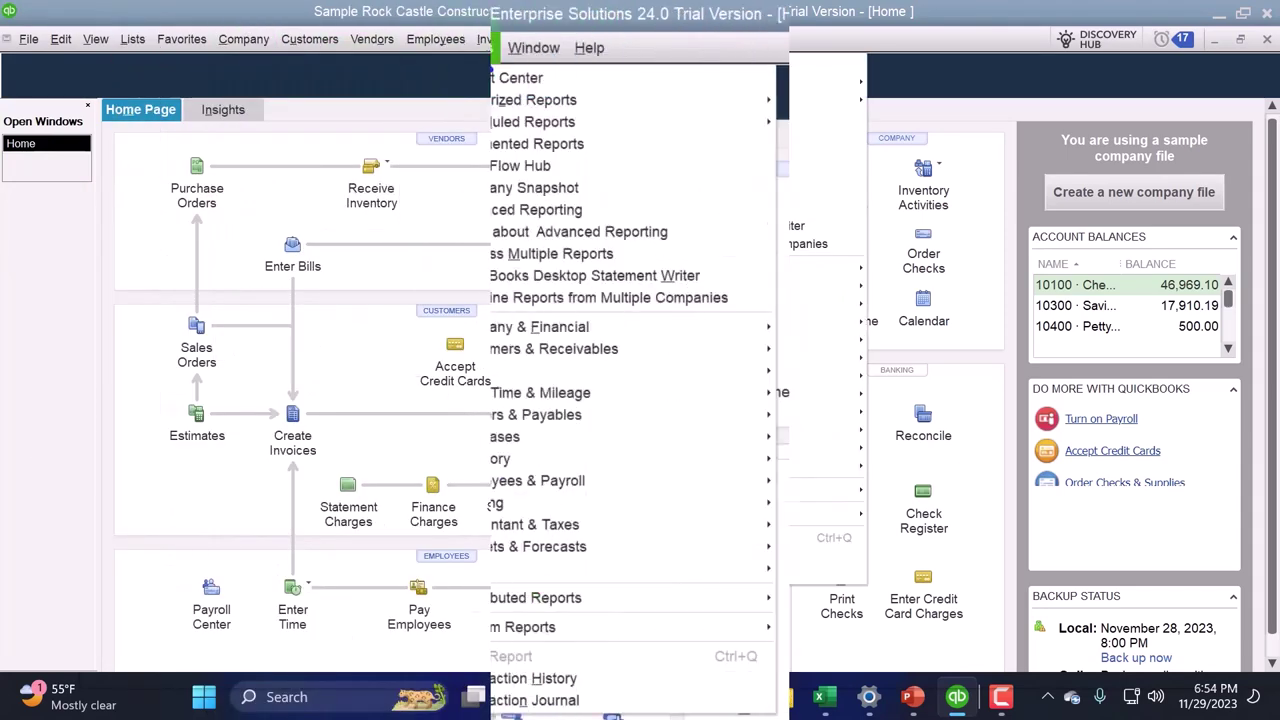
{"action": "left_click", "coordinate": [590, 330]}
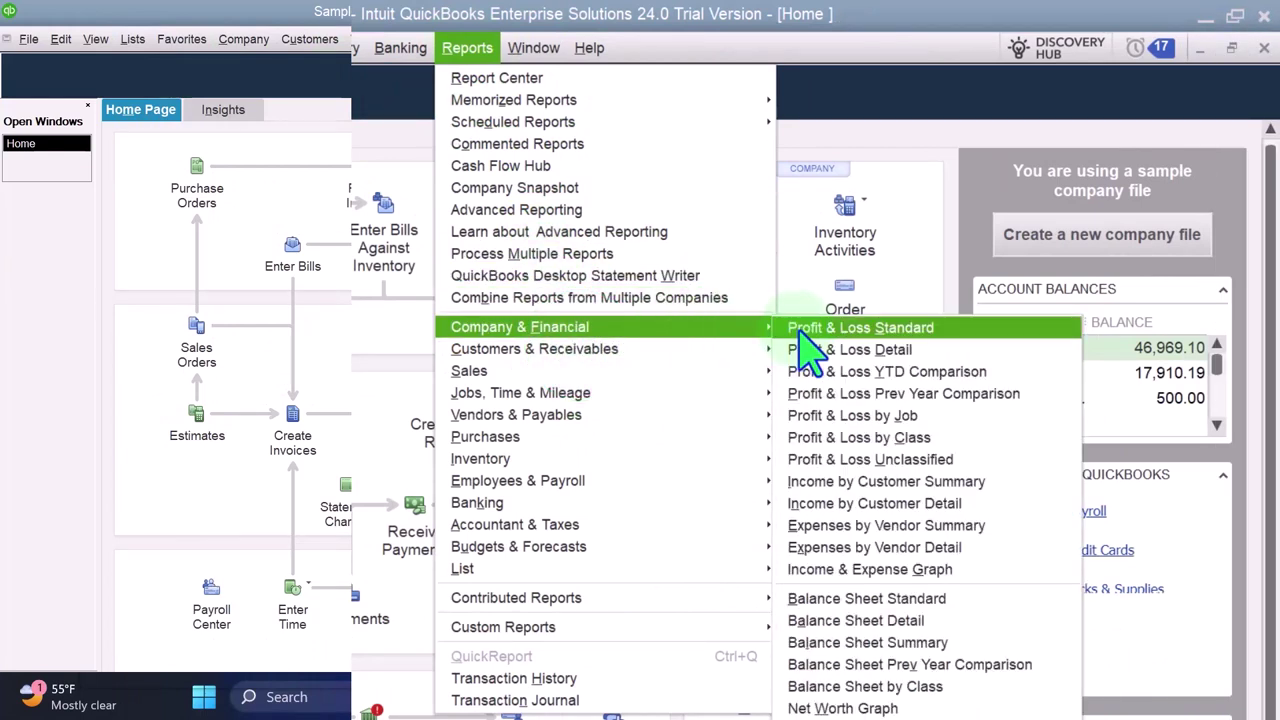
{"action": "left_click", "coordinate": [966, 598]}
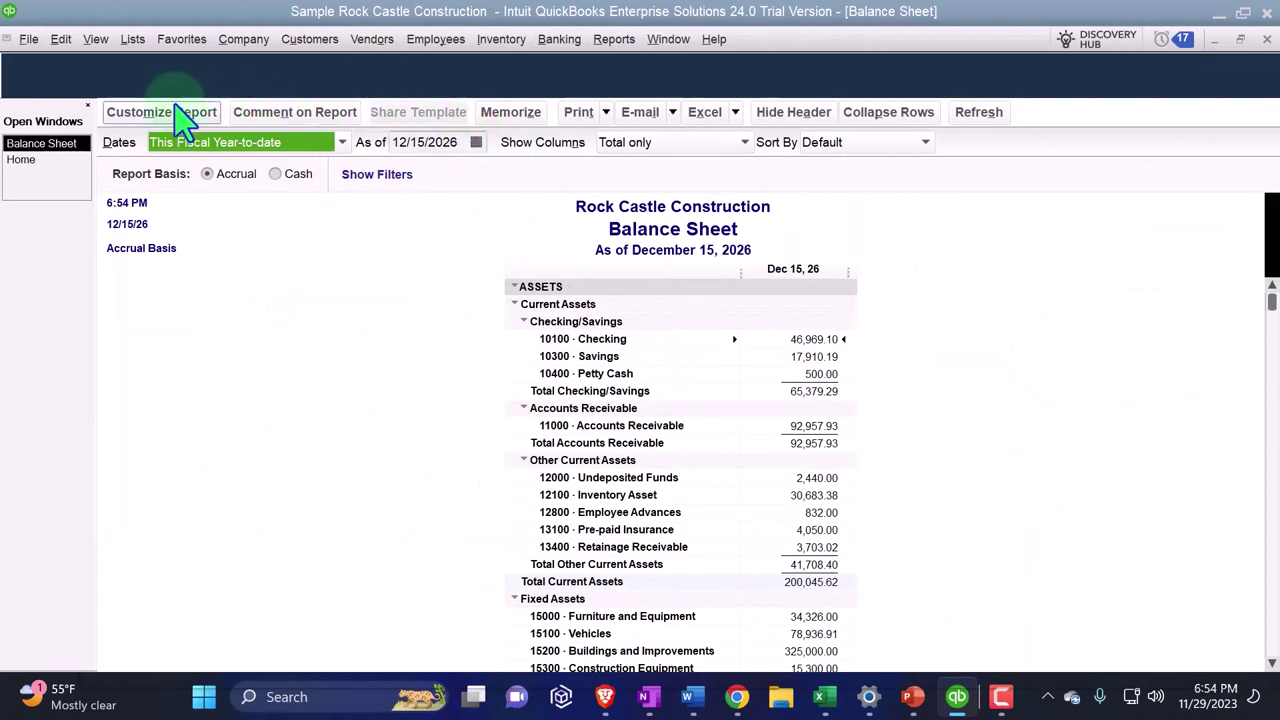
Customize the Balance Sheet's date range to run from 01/01/2027 to 12/31/2027.
{"action": "left_click", "coordinate": [180, 118]}
{"action": "key", "text": "Tab"}
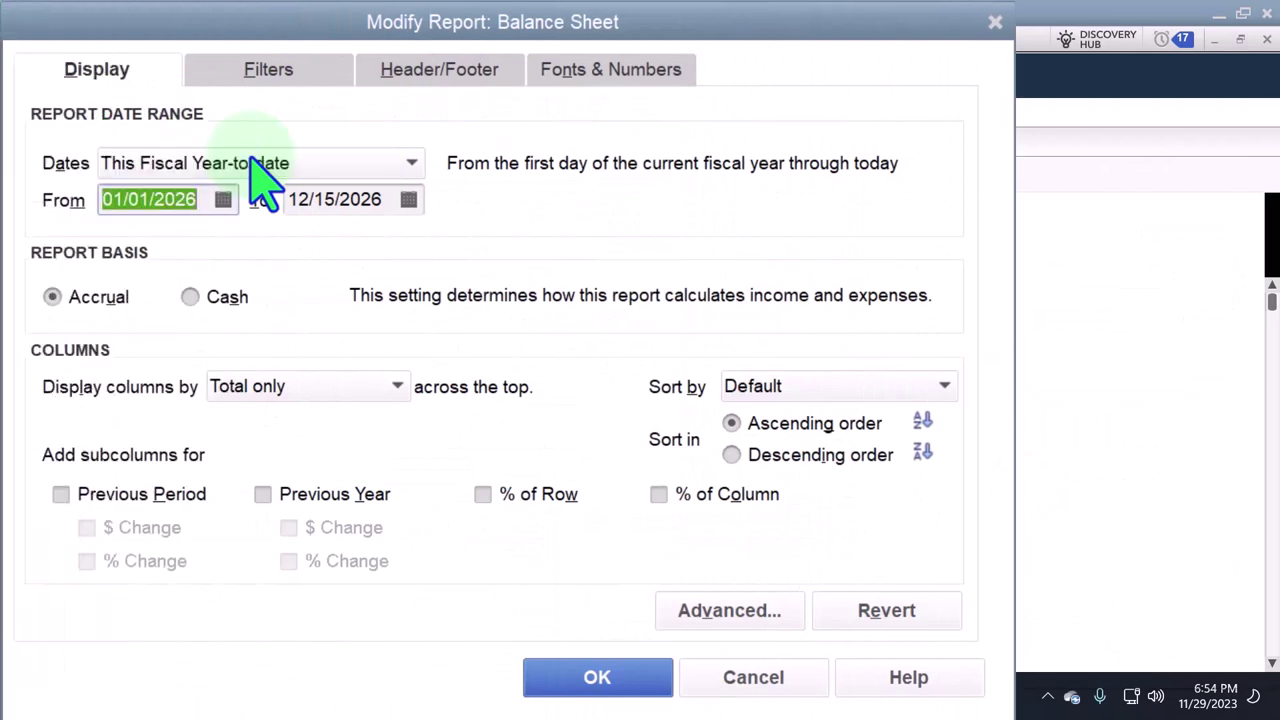
{"action": "type", "text": "01/01/2027"}
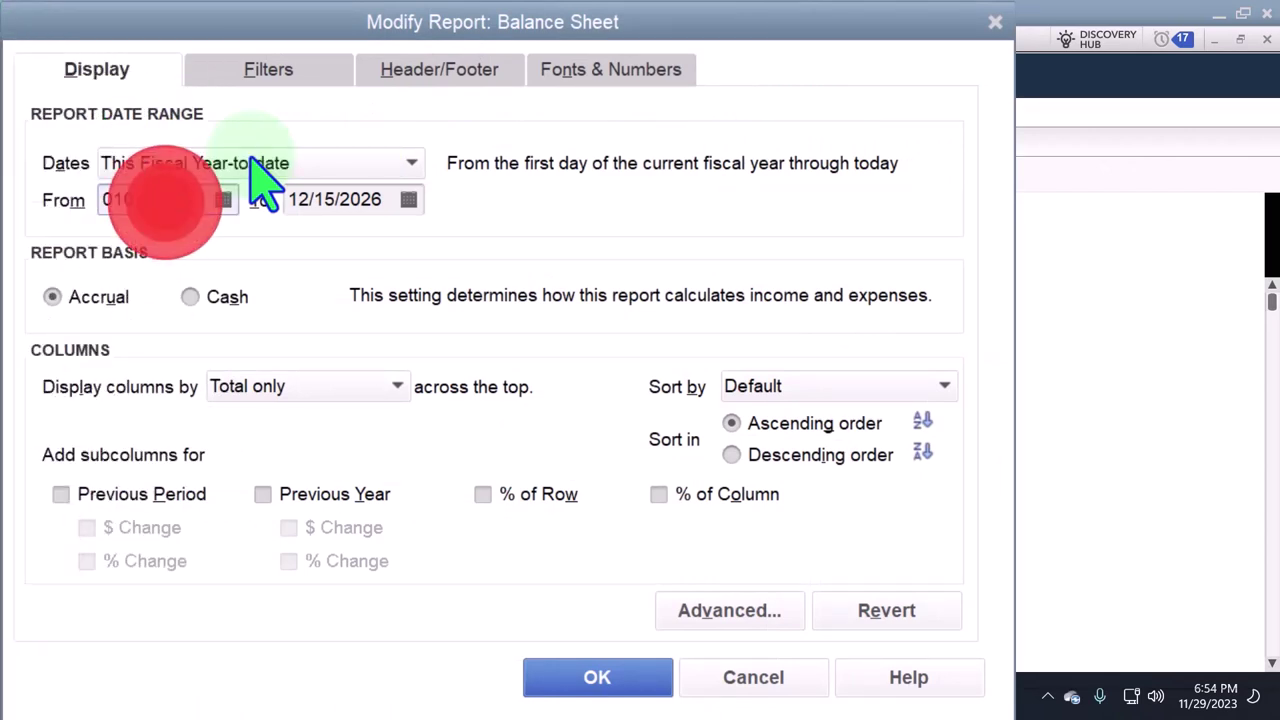
{"action": "key", "text": "Tab"}
{"action": "type", "text": "12312027"}
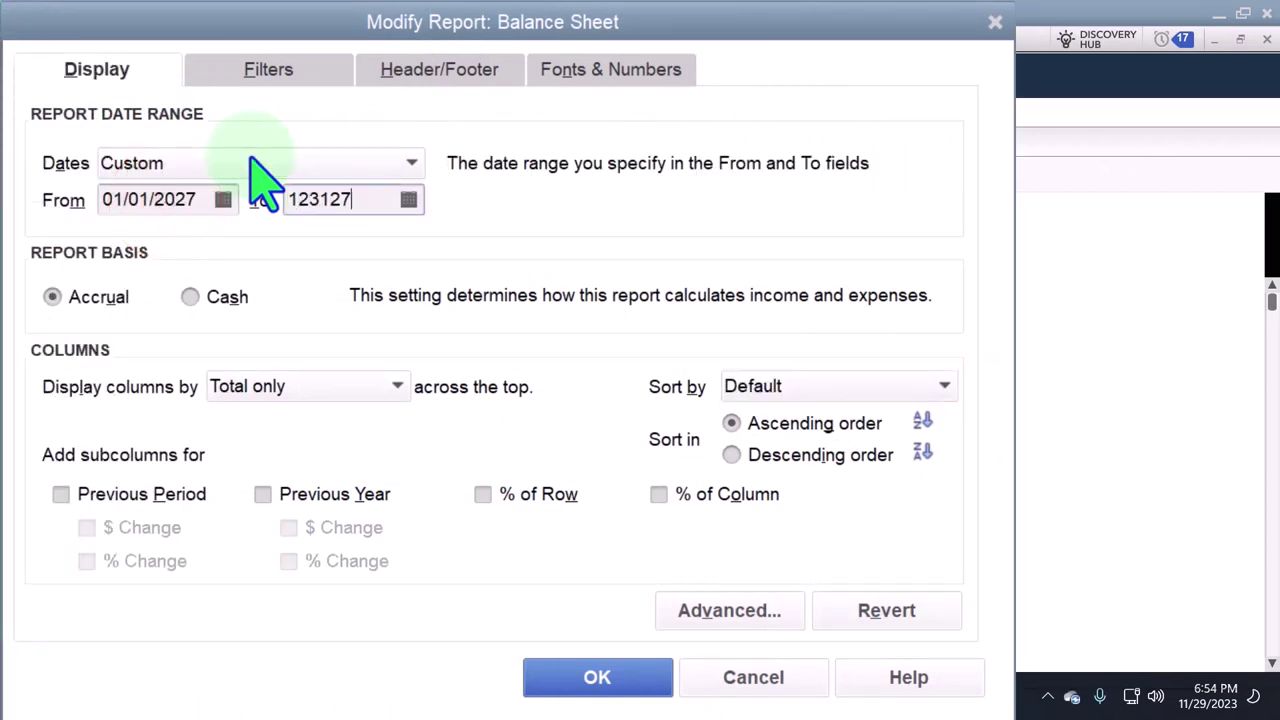
{"action": "key", "text": "Tab"}
Set the Balance Sheet's column label font size to 14, extend it to all related fonts and apply the report changes.
{"action": "left_click", "coordinate": [610, 72]}
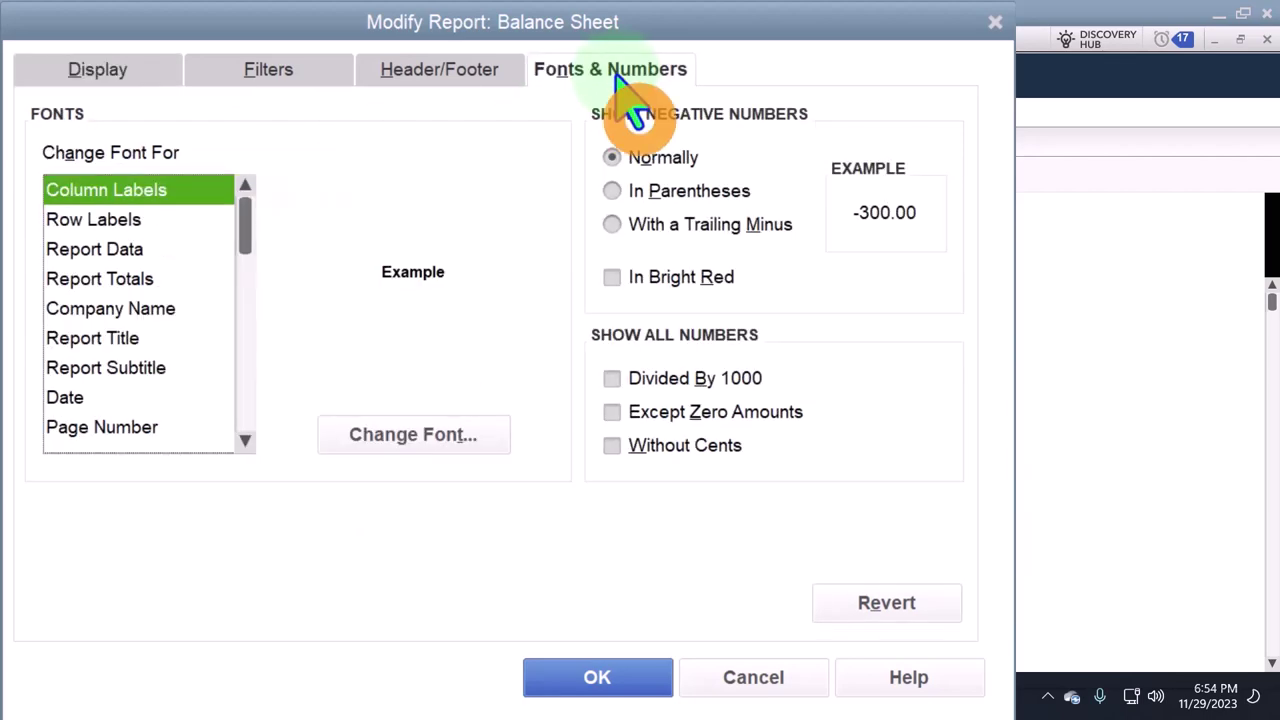
{"action": "left_click", "coordinate": [482, 434]}
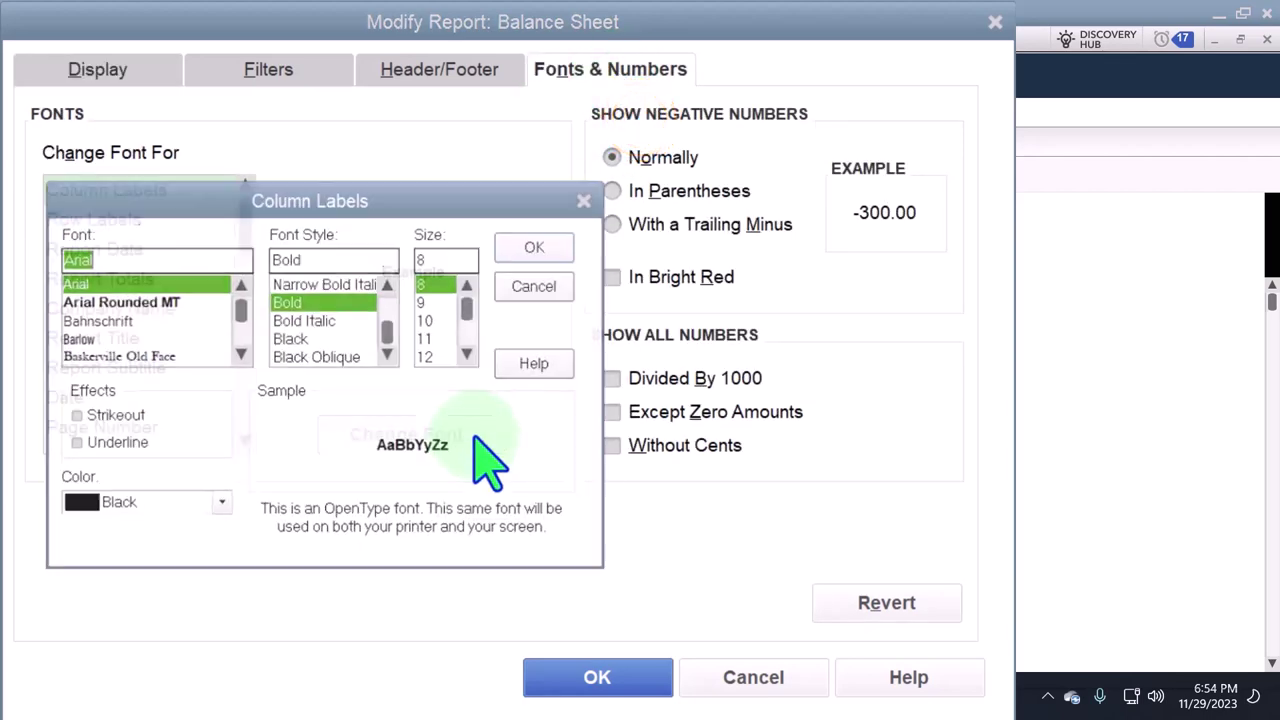
{"action": "left_click", "coordinate": [474, 353]}
{"action": "left_click", "coordinate": [430, 356]}
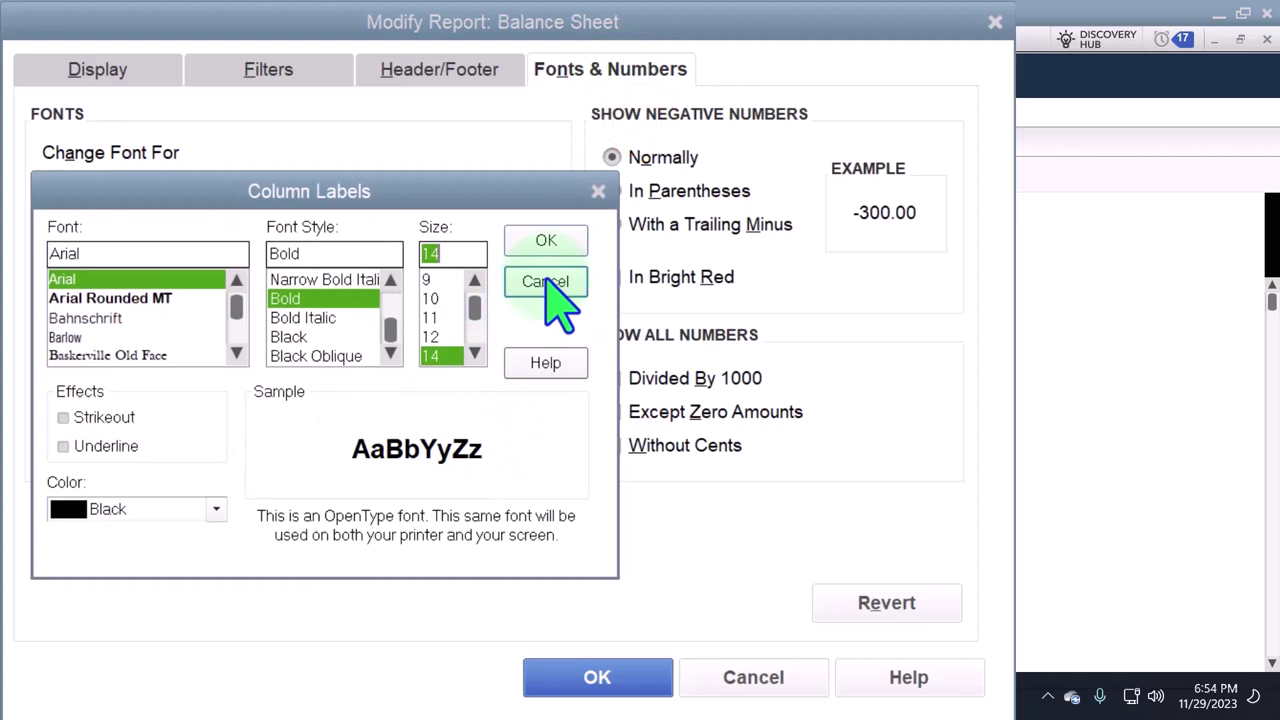
{"action": "left_click", "coordinate": [545, 241]}
{"action": "left_click", "coordinate": [811, 309]}
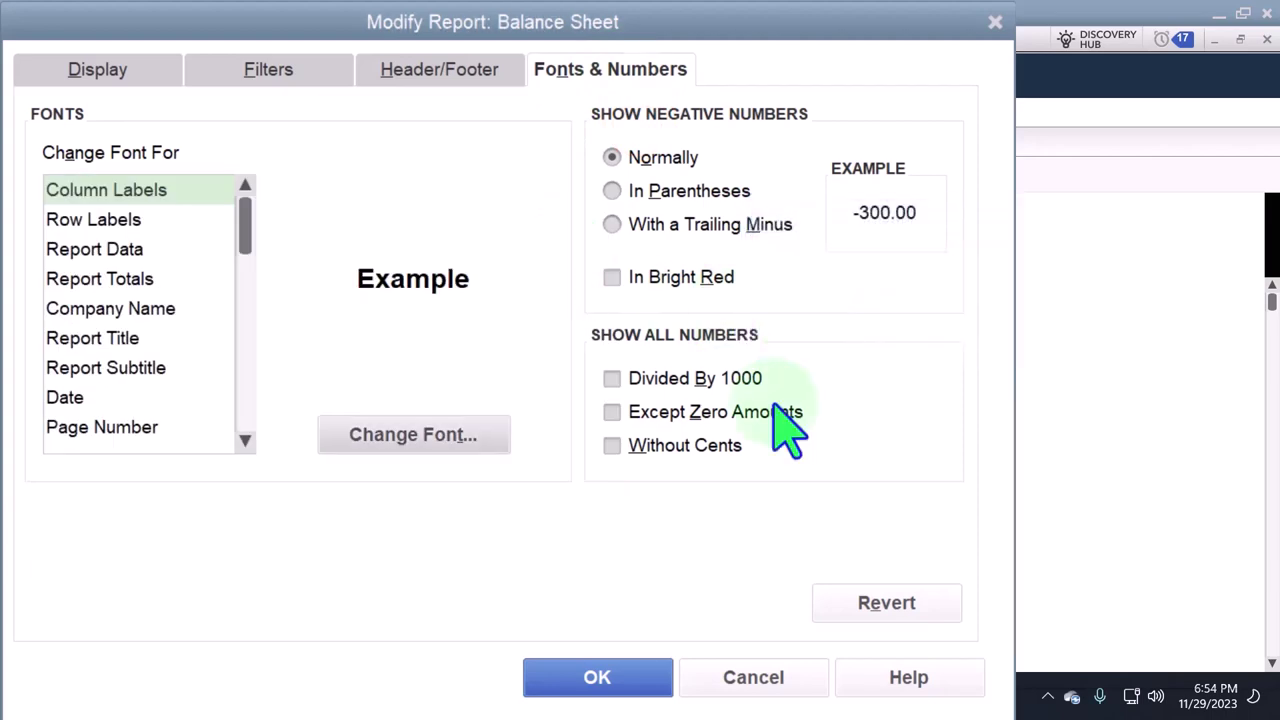
{"action": "left_click", "coordinate": [418, 482]}
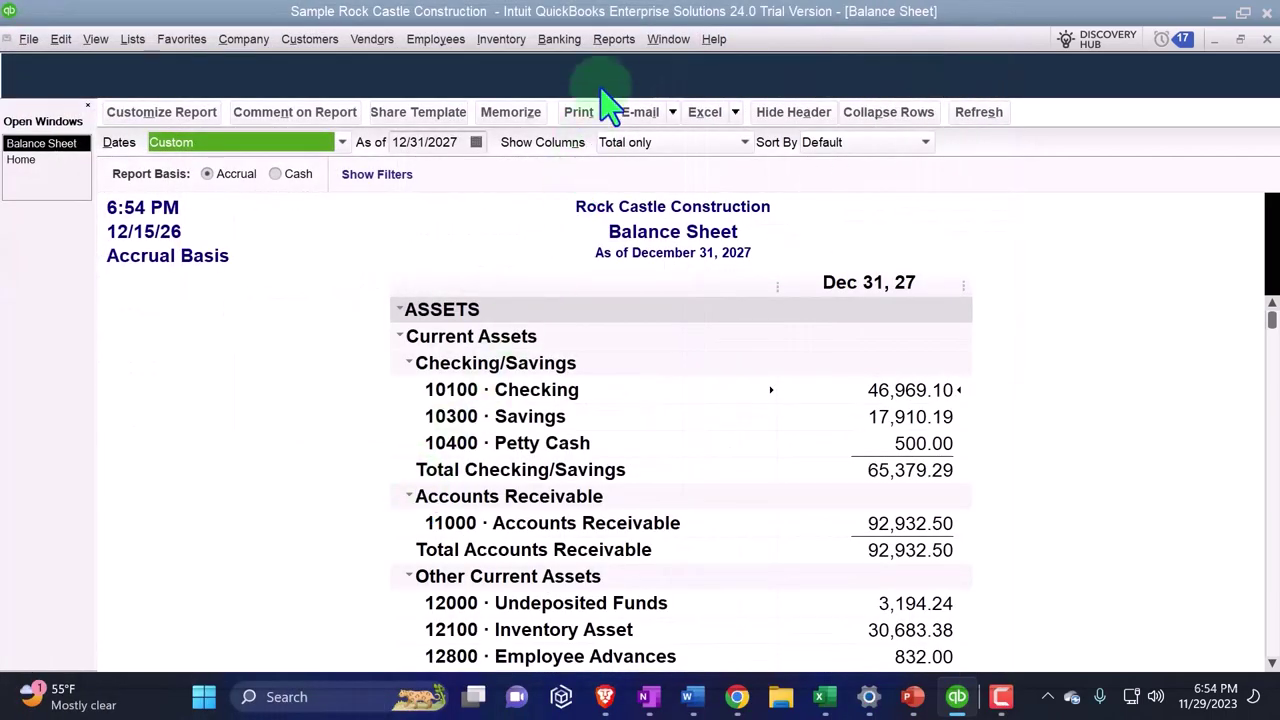
Open the standard Profit & Loss report from the company and financial reports.
{"action": "left_click", "coordinate": [614, 45]}
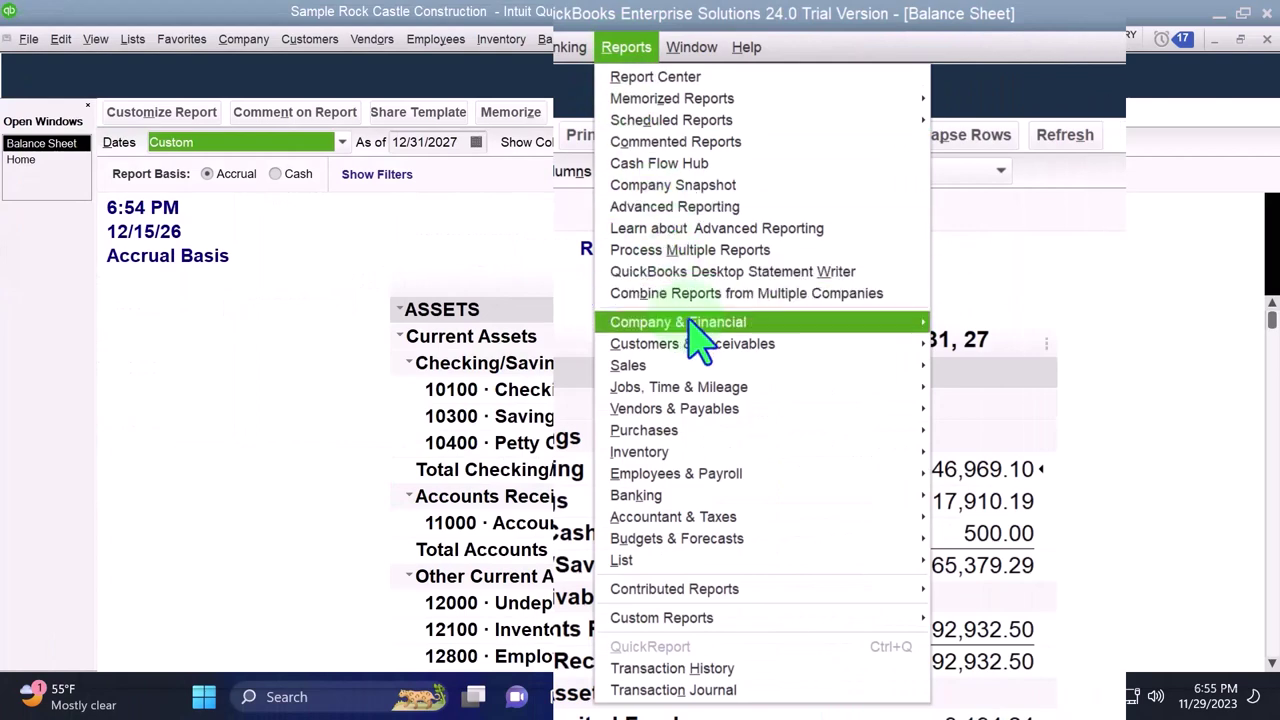
{"action": "mouse_move", "coordinate": [860, 272]}
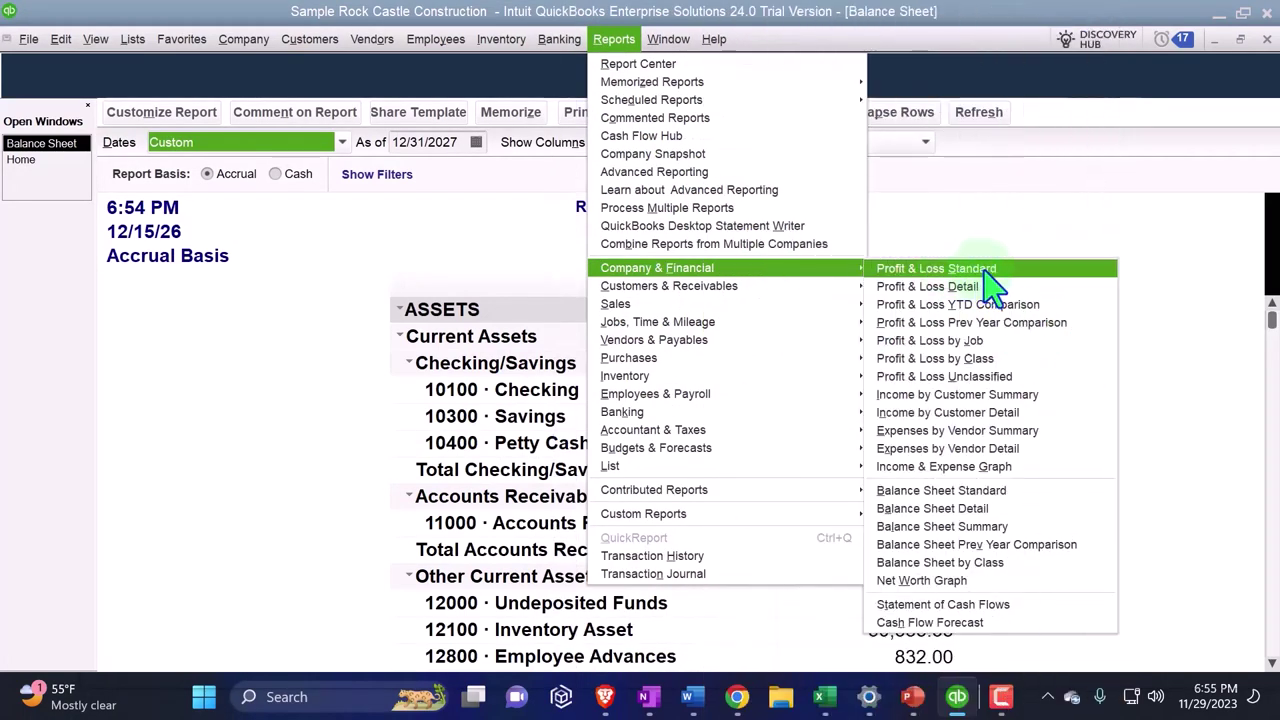
{"action": "left_click", "coordinate": [960, 323]}
Set the Profit & Loss date range to 01/01/2027 through 06/30/2027 and show its columns by month.
{"action": "key", "text": "Tab"}
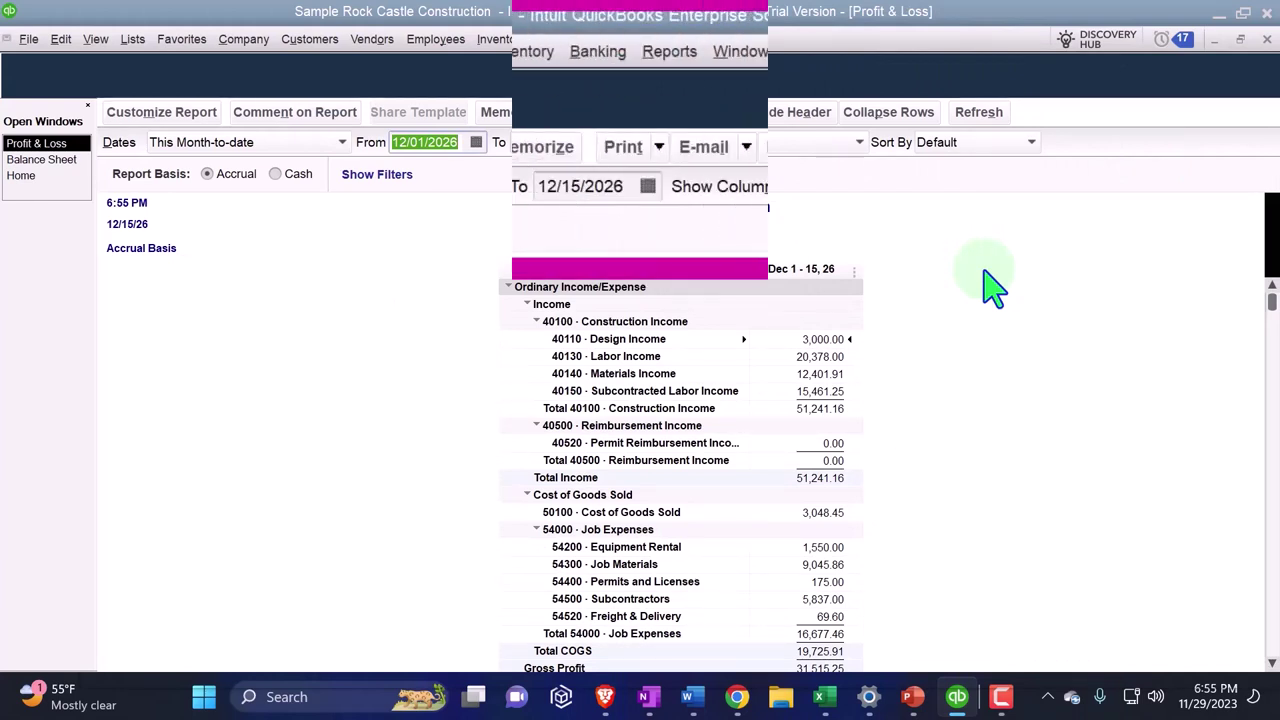
{"action": "type", "text": "010127"}
{"action": "key", "text": "Tab"}
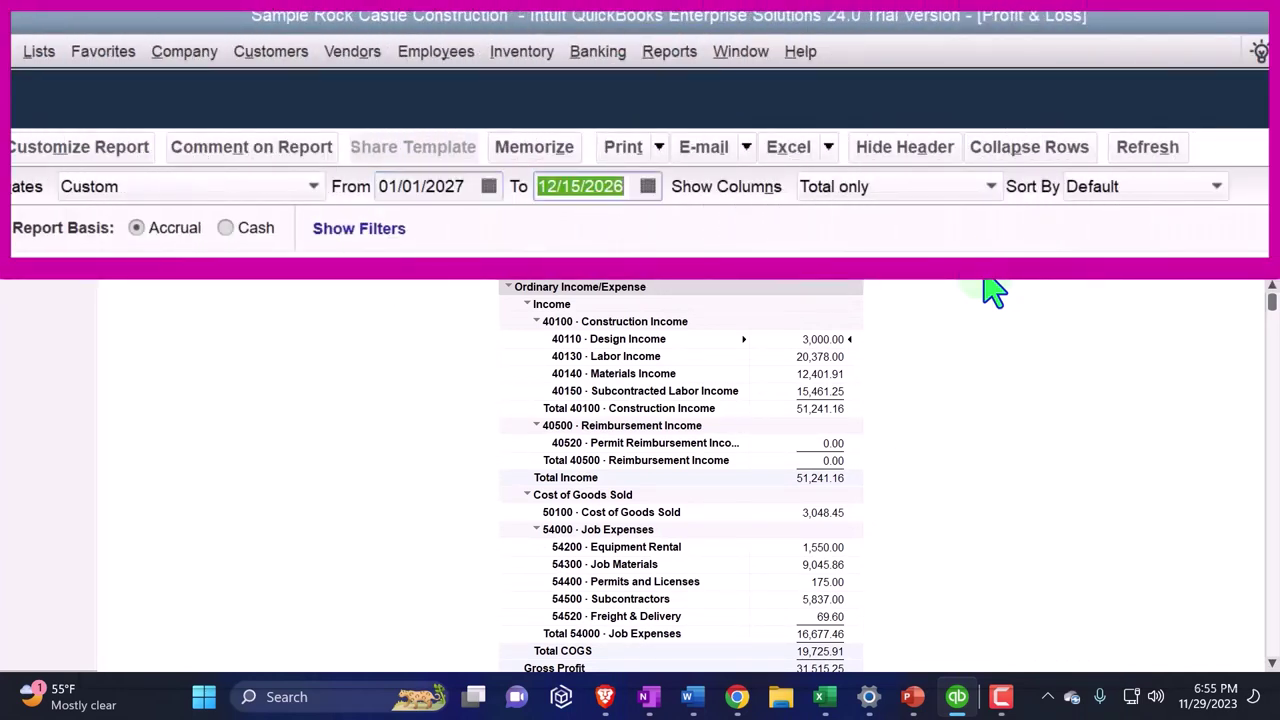
{"action": "type", "text": "06302"}
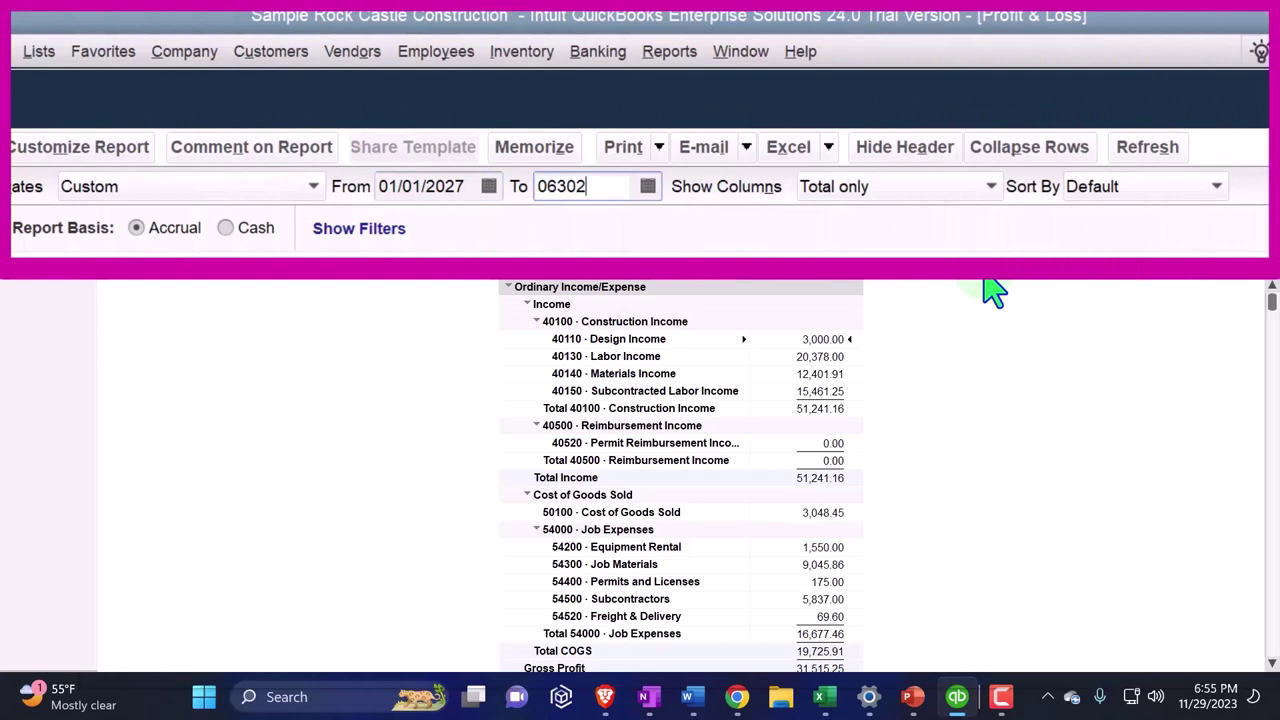
{"action": "type", "text": "7"}
{"action": "key", "text": "Tab"}
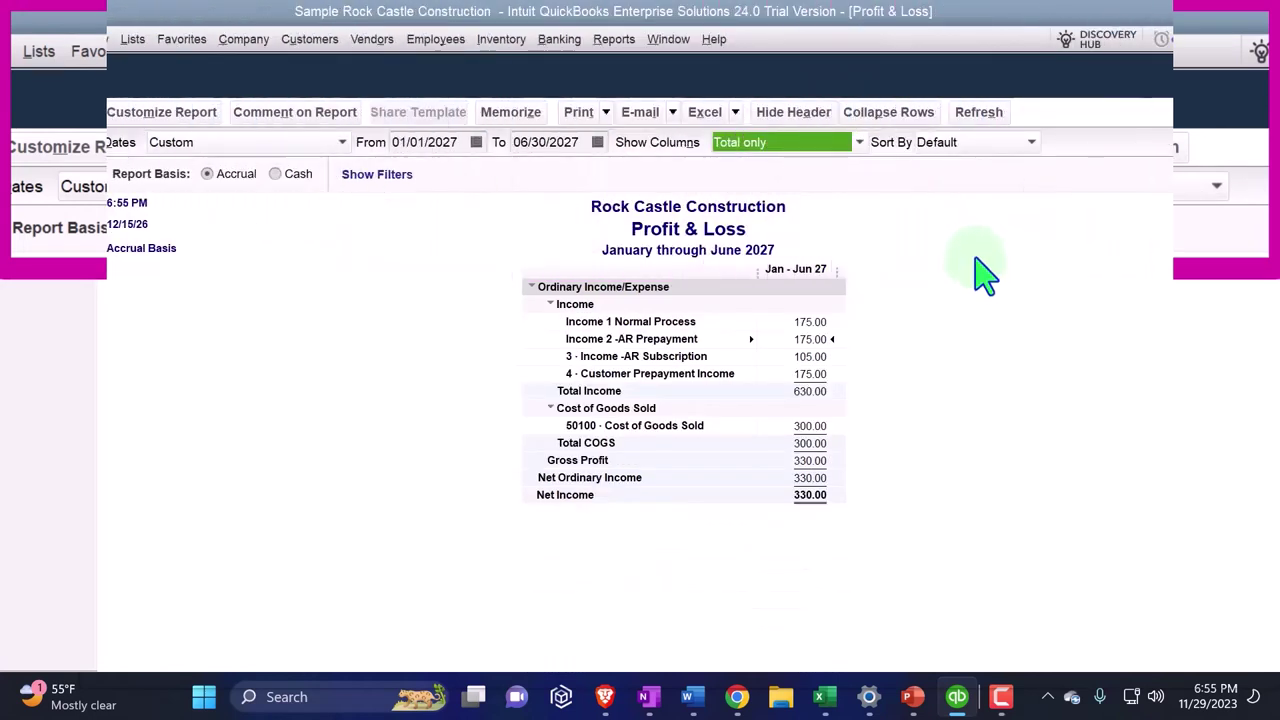
{"action": "left_click", "coordinate": [859, 145]}
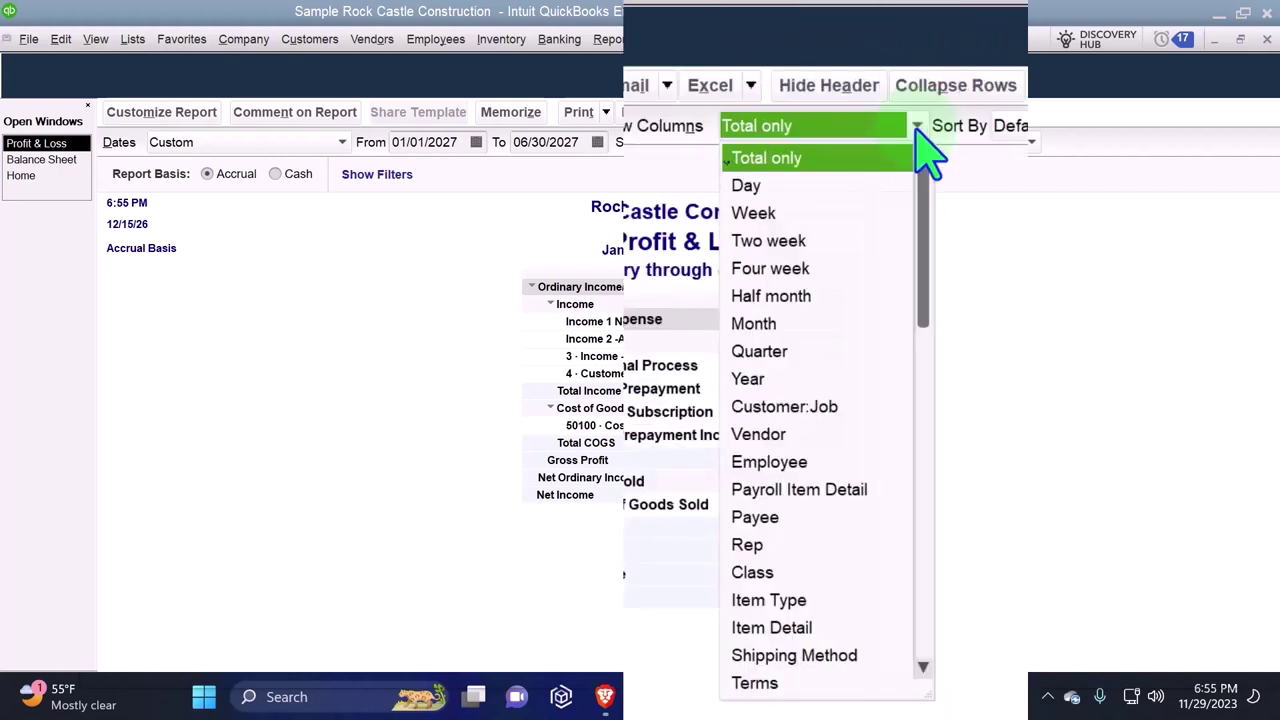
{"action": "left_click", "coordinate": [758, 292]}
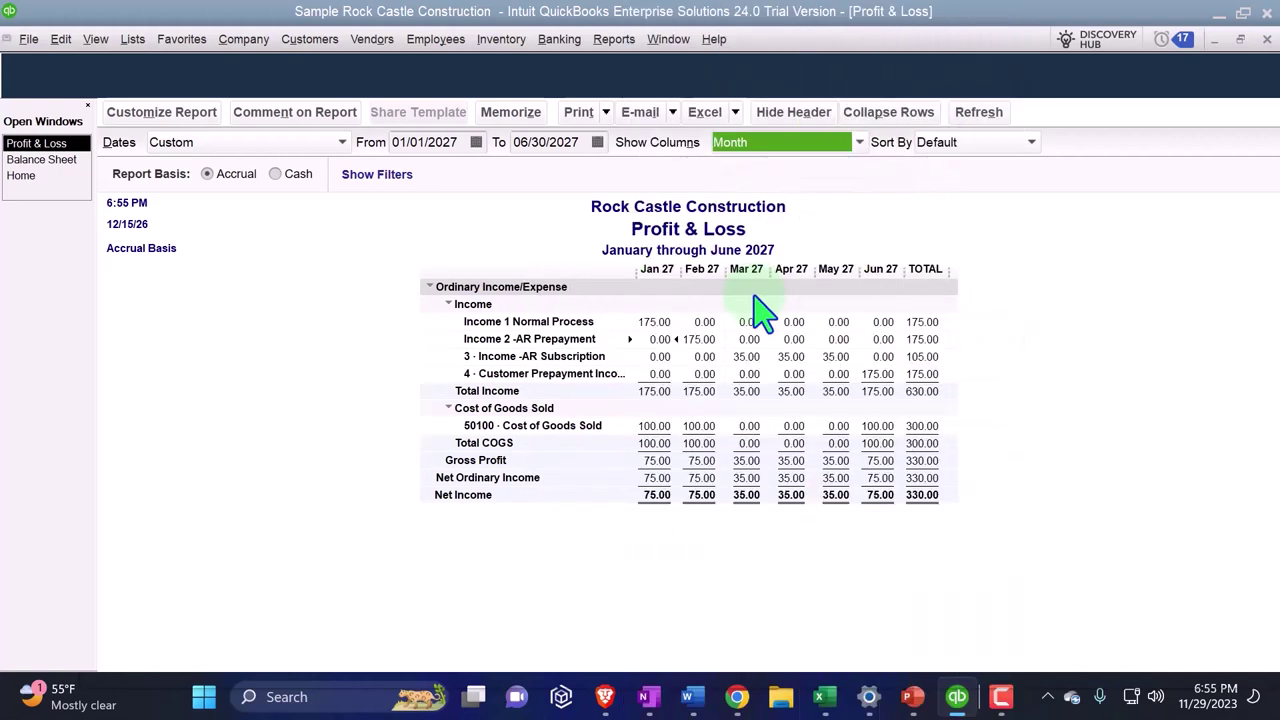
Set the Profit & Loss column label font size to 14, extend it to all related fonts and apply the report changes.
{"action": "left_click", "coordinate": [170, 113]}
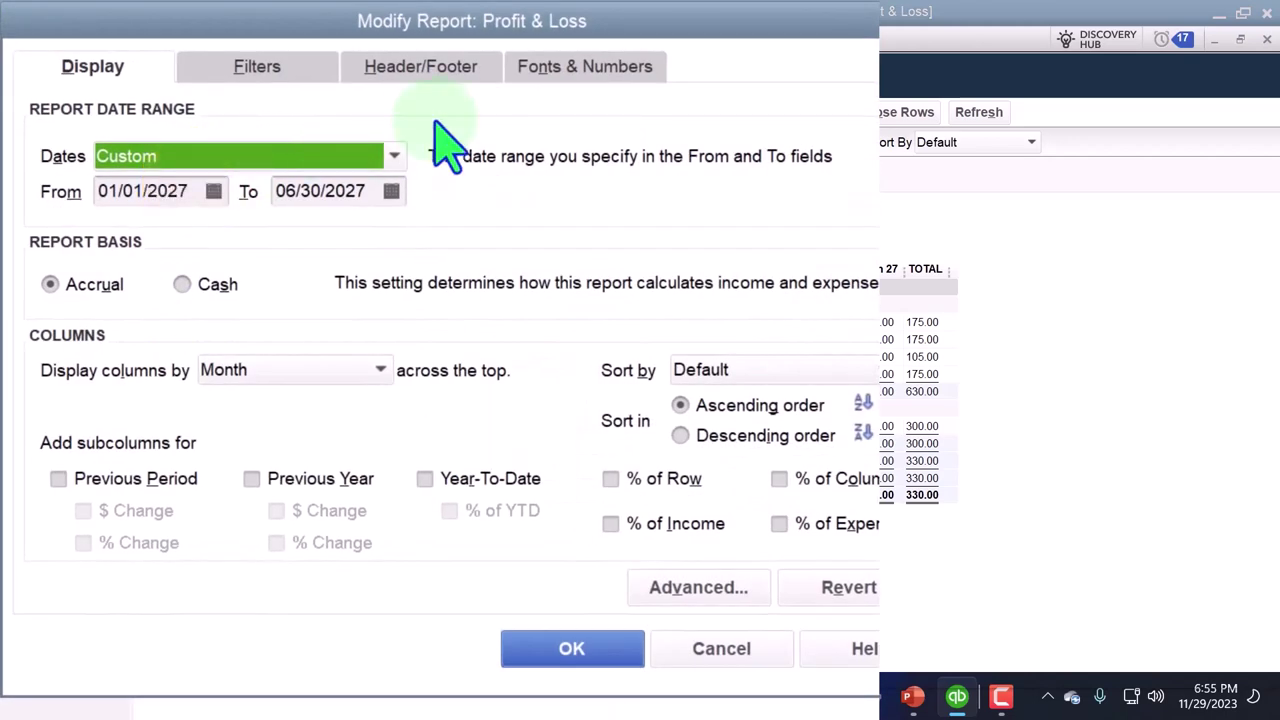
{"action": "left_click", "coordinate": [585, 70]}
{"action": "left_click", "coordinate": [450, 420]}
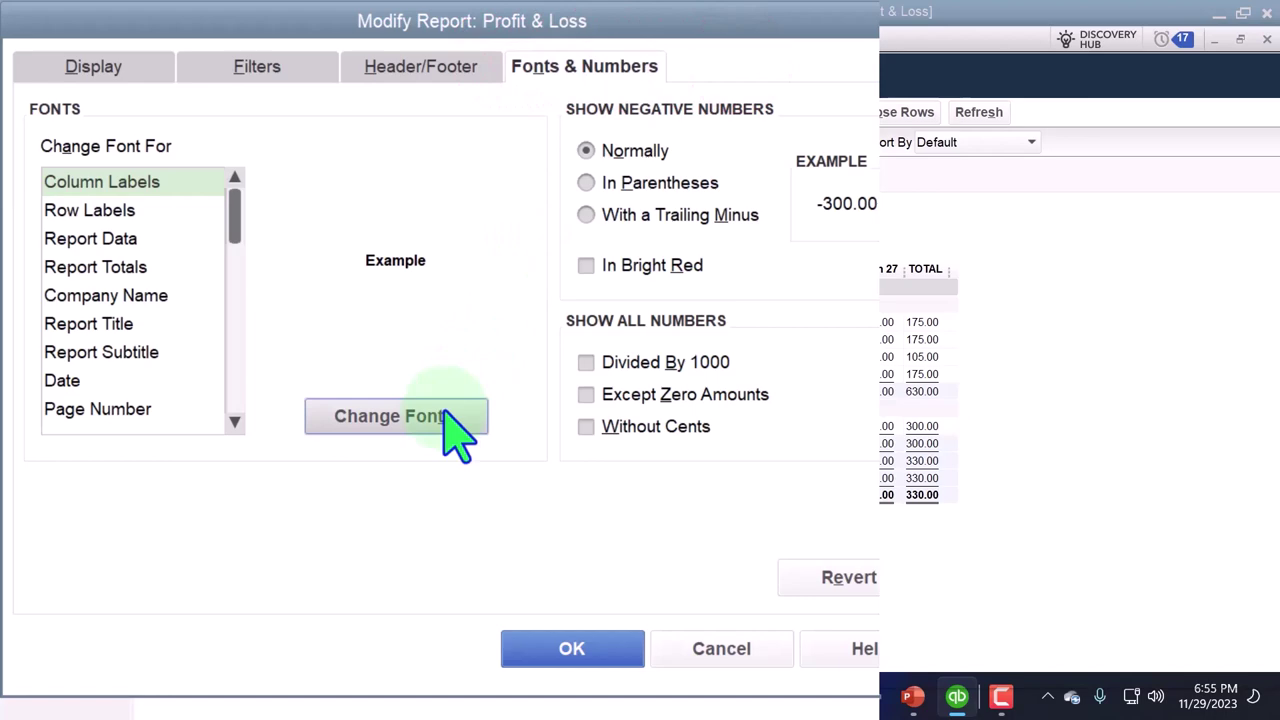
{"action": "scroll", "coordinate": [433, 330], "scroll_direction": "down", "scroll_amount": 1}
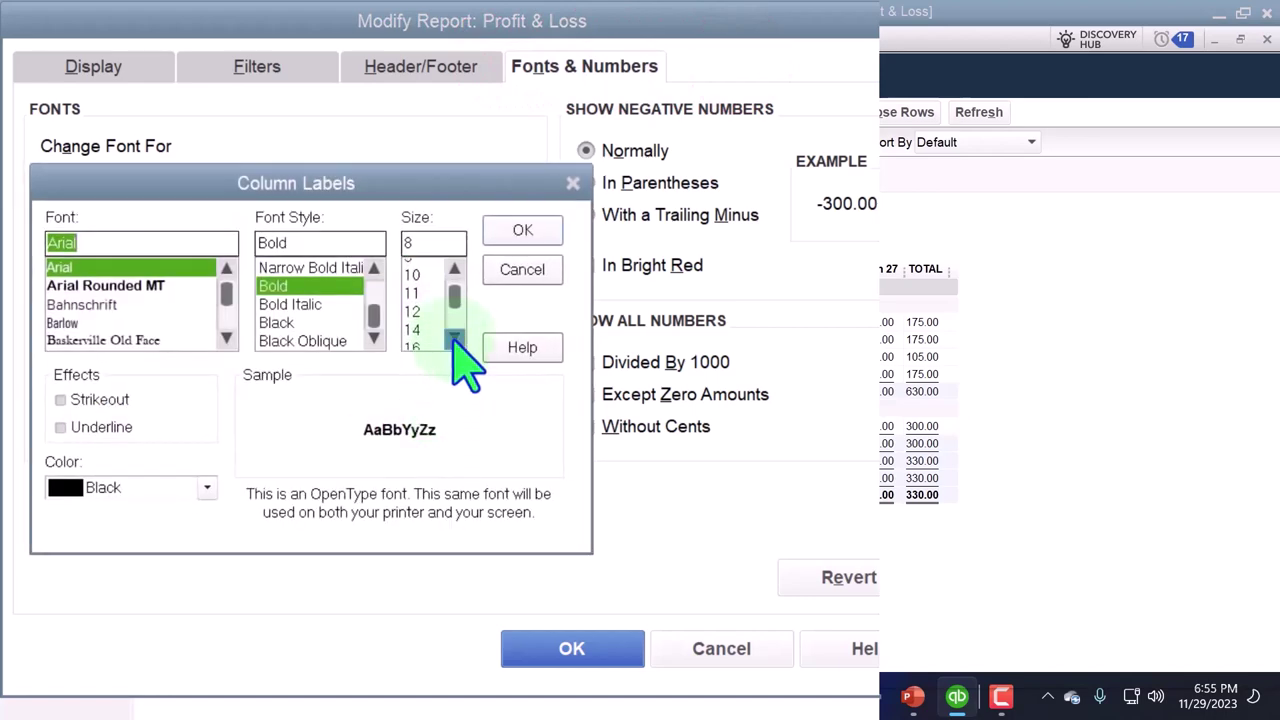
{"action": "left_click", "coordinate": [430, 323]}
{"action": "left_click", "coordinate": [522, 231]}
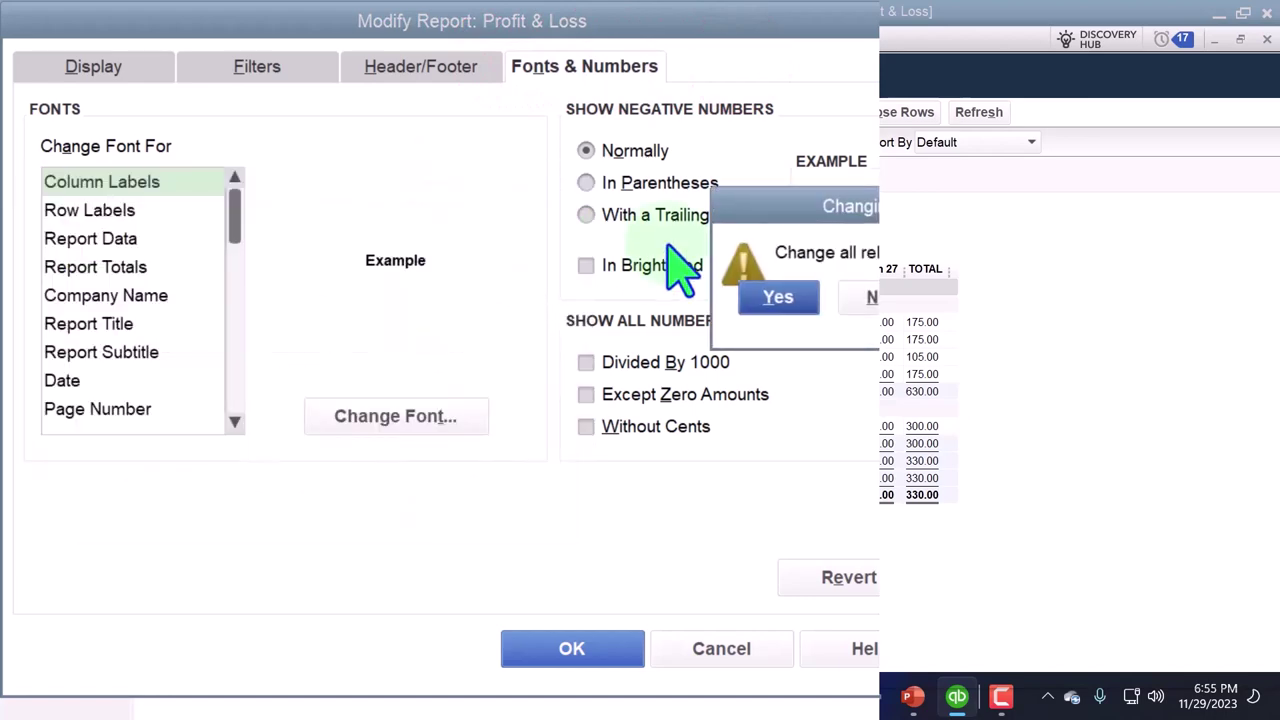
{"action": "left_click", "coordinate": [780, 300]}
{"action": "left_click", "coordinate": [572, 648]}
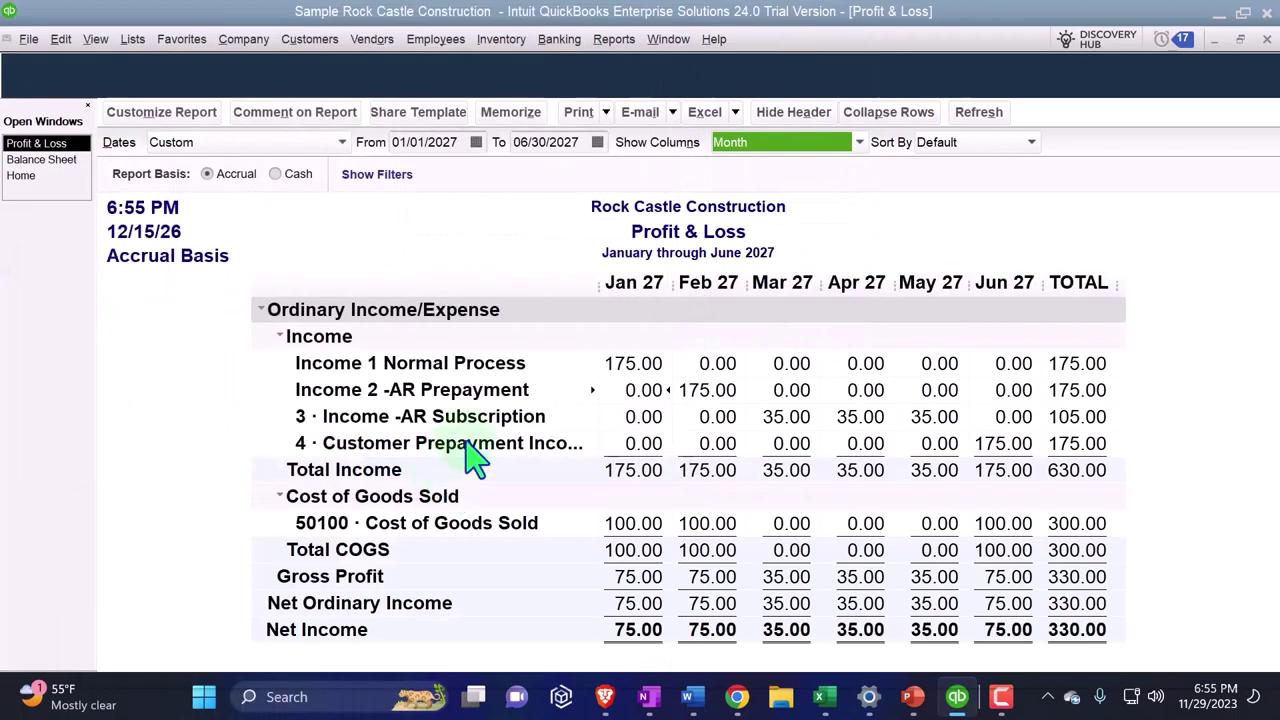
Extend the Profit & Loss report's end date to 07/31/2027.
{"action": "left_click", "coordinate": [578, 142]}
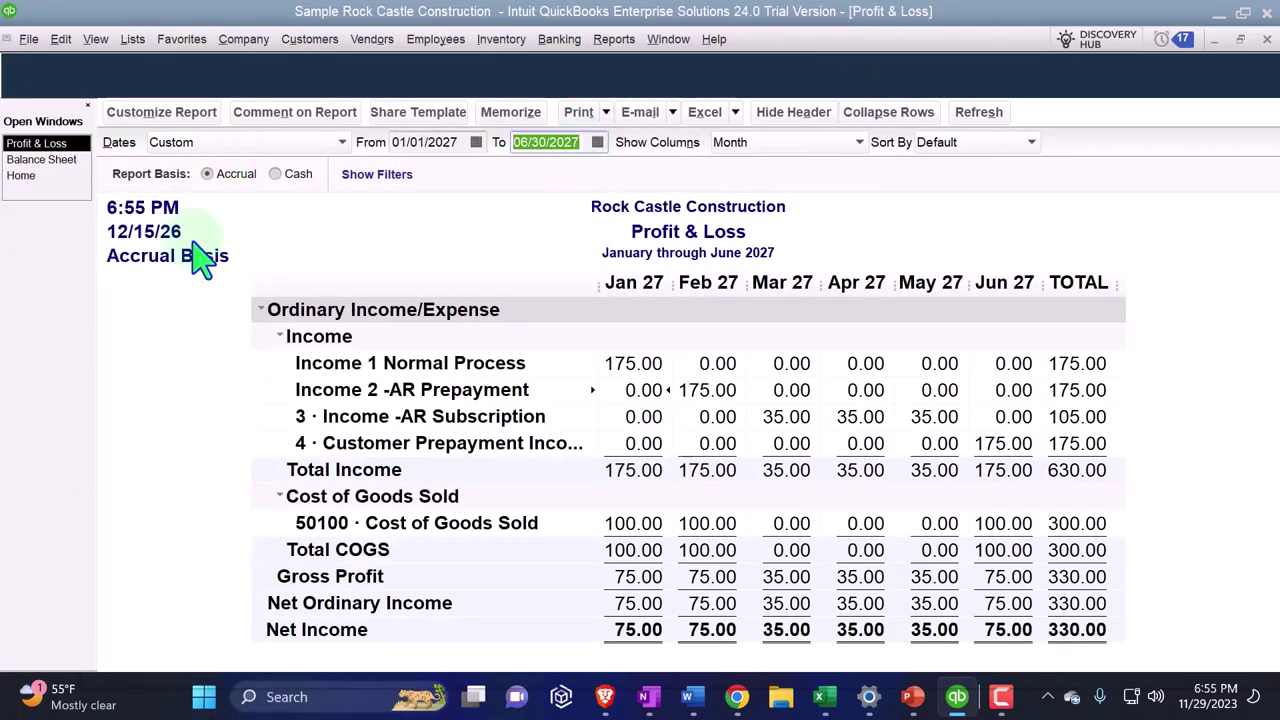
{"action": "type", "text": "07/31/2027"}
{"action": "key", "text": "Tab"}
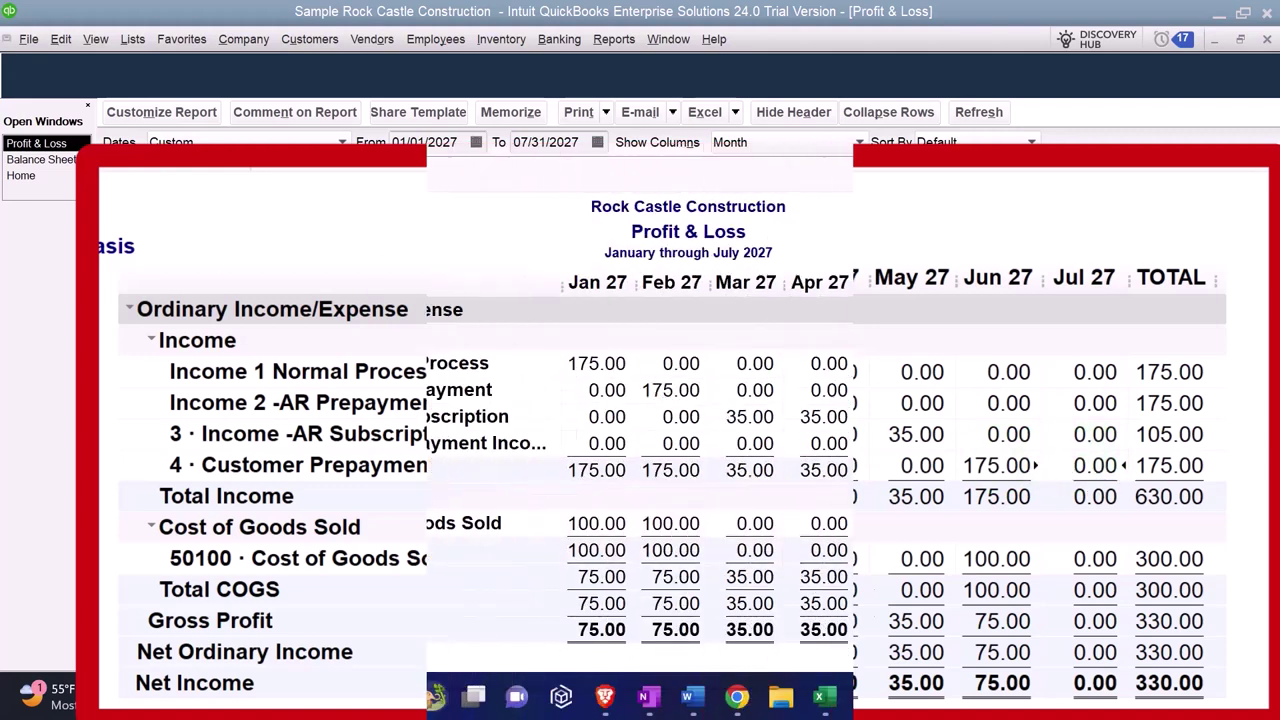
Return to the home page and examine the customer workflow across estimates, sales orders, invoices and received payments.
{"action": "left_click", "coordinate": [22, 176]}
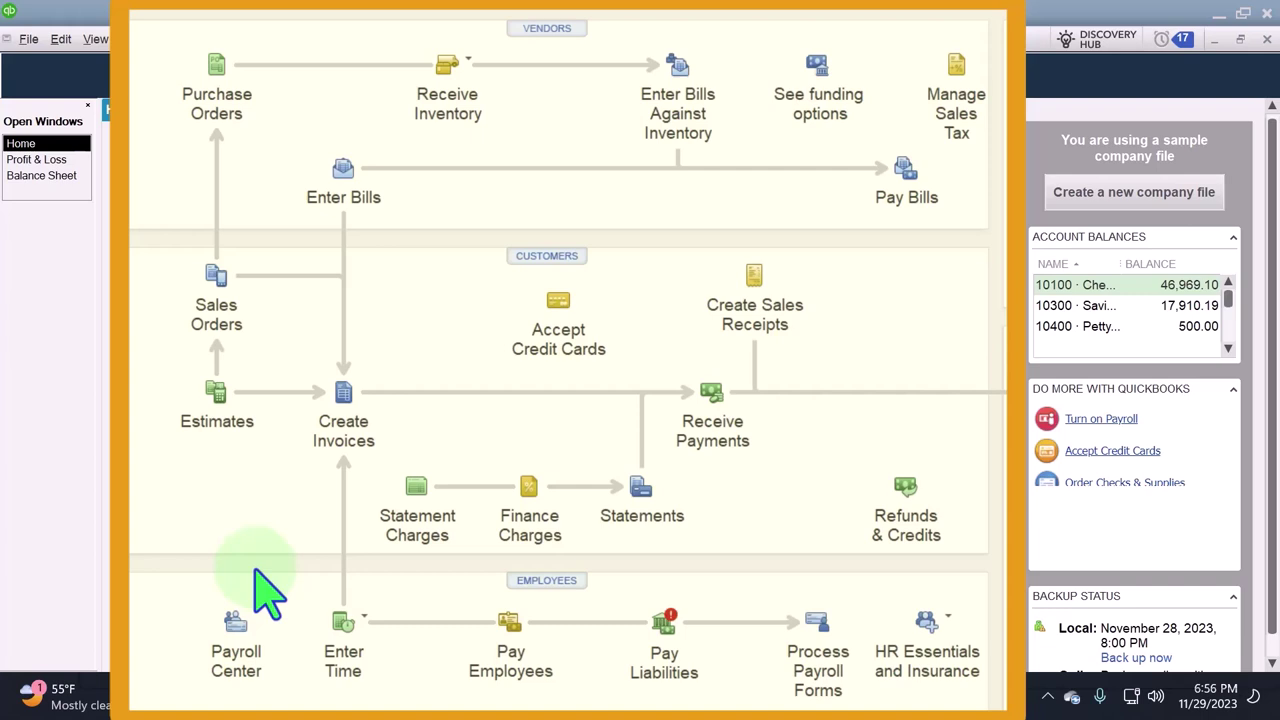
{"action": "left_click", "coordinate": [710, 430]}
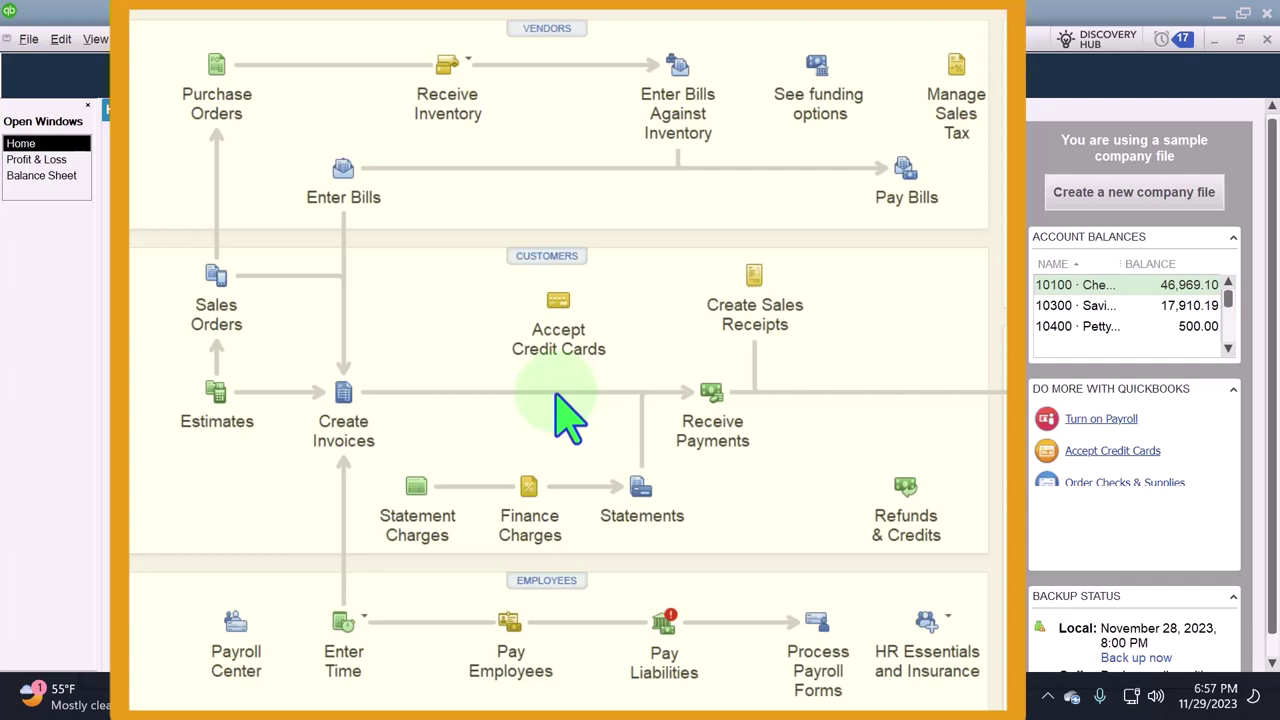
{"action": "left_click", "coordinate": [690, 415]}
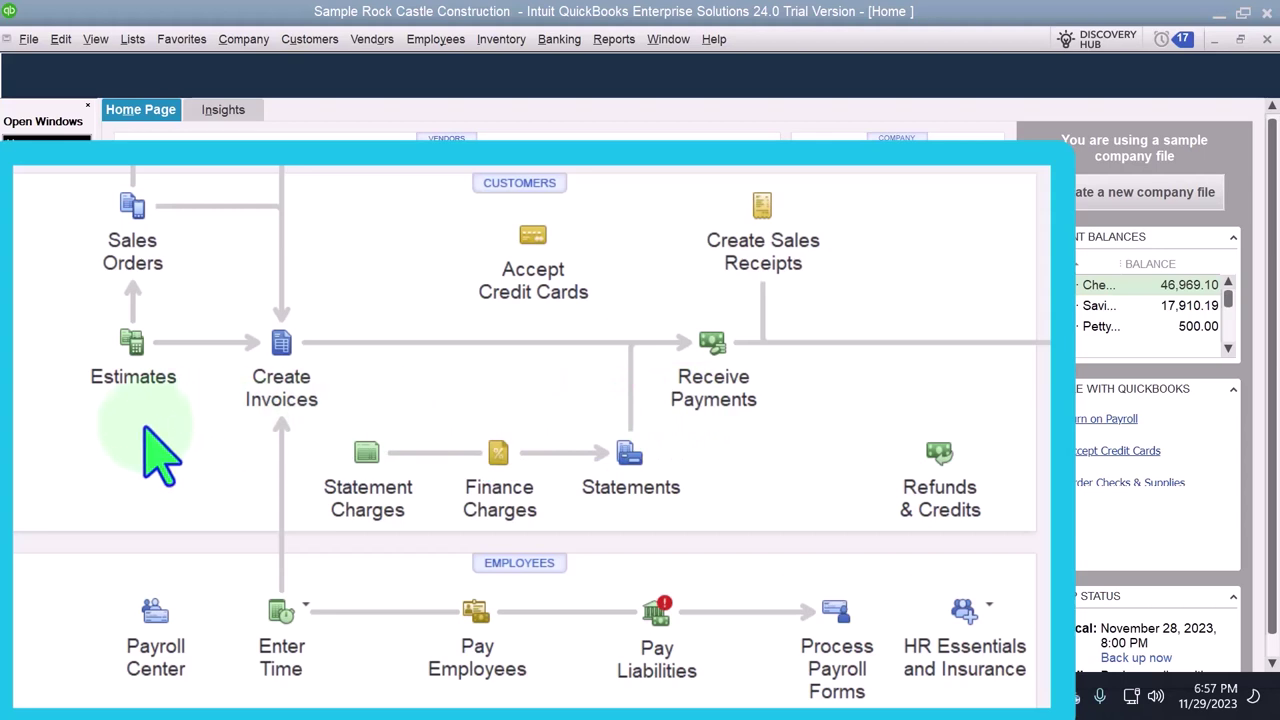
{"action": "left_click", "coordinate": [138, 395]}
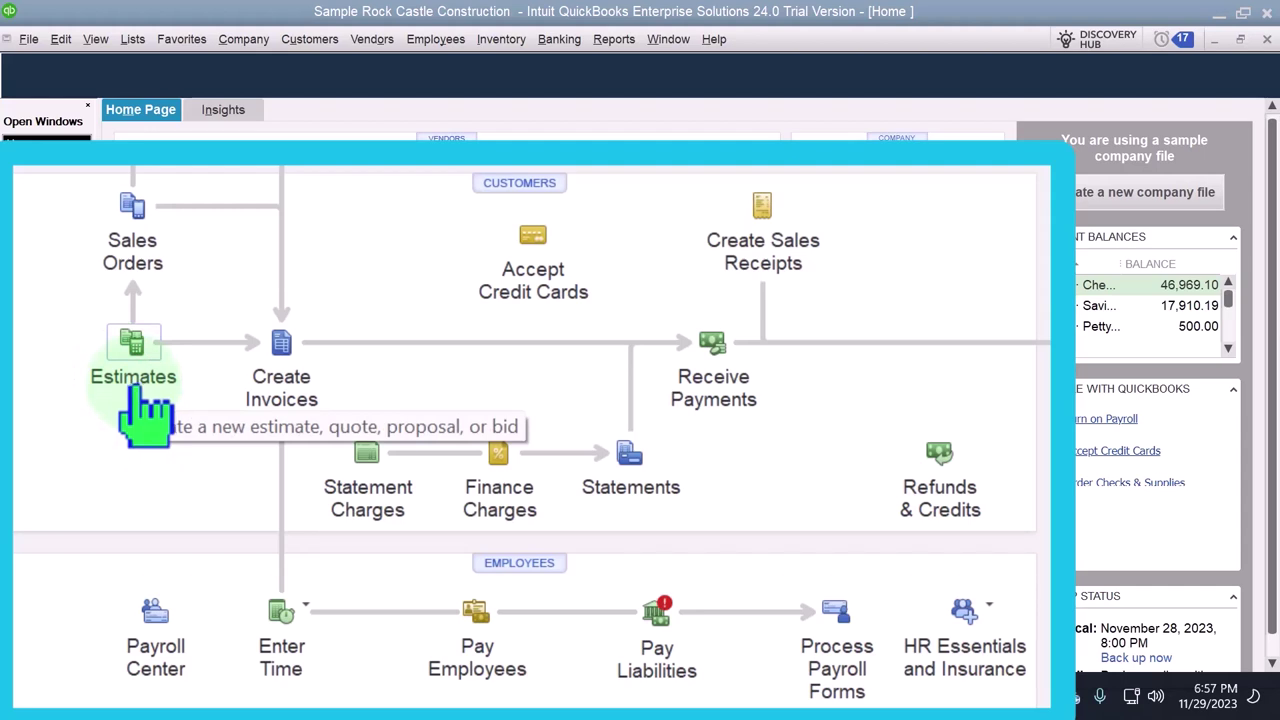
{"action": "left_click", "coordinate": [143, 262]}
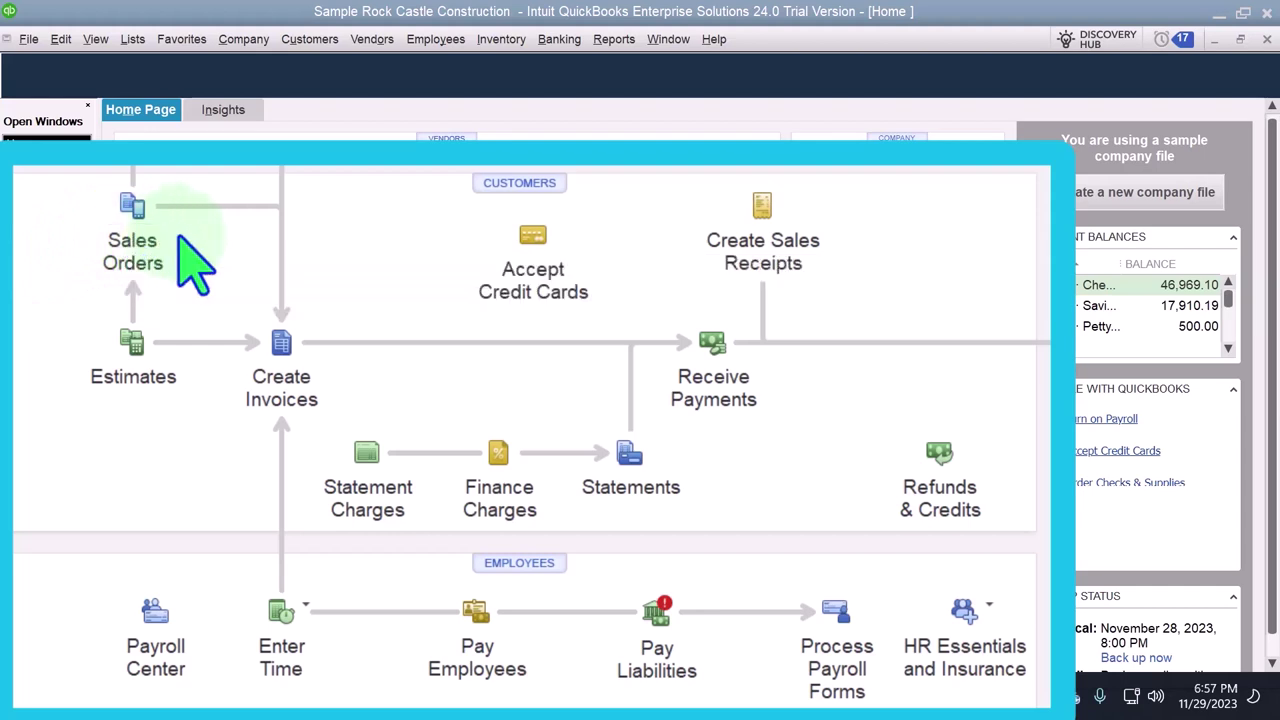
{"action": "left_click", "coordinate": [284, 372]}
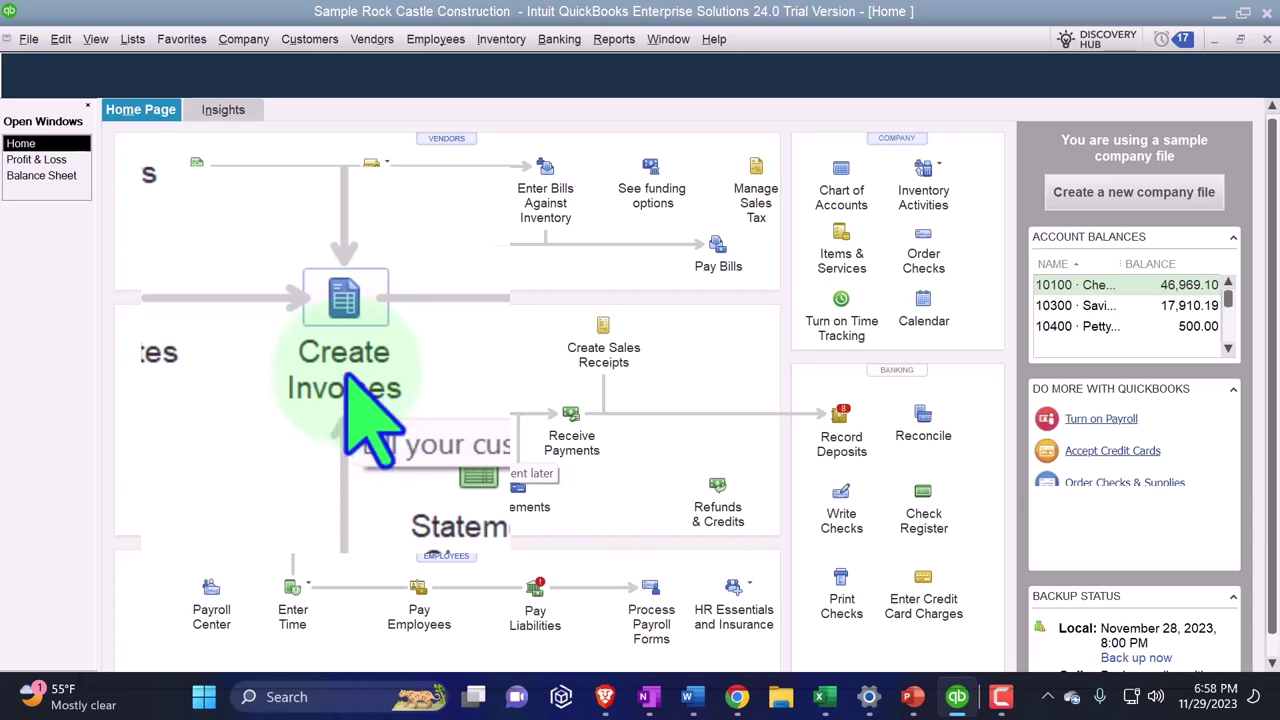
Open the Customer Center and review the estimate, sales order and payment listed for 3 -AR Subscription Customer.
{"action": "left_click", "coordinate": [318, 40]}
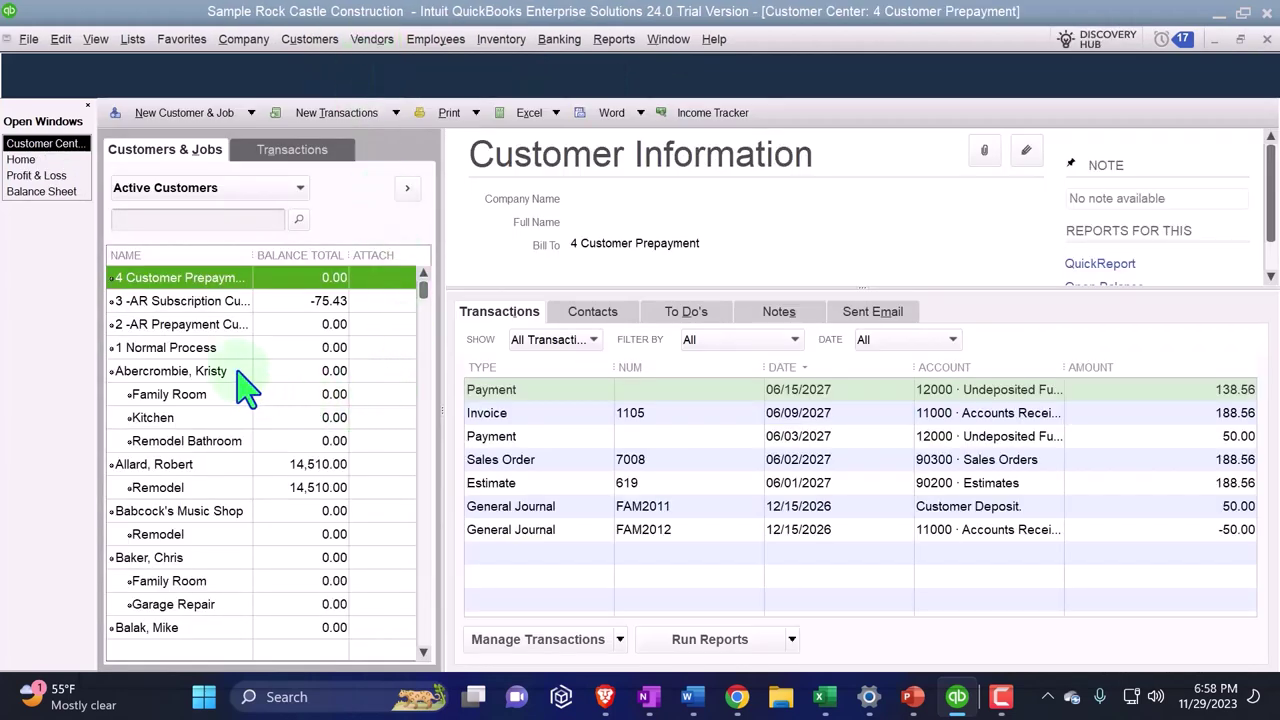
{"action": "left_click", "coordinate": [173, 301]}
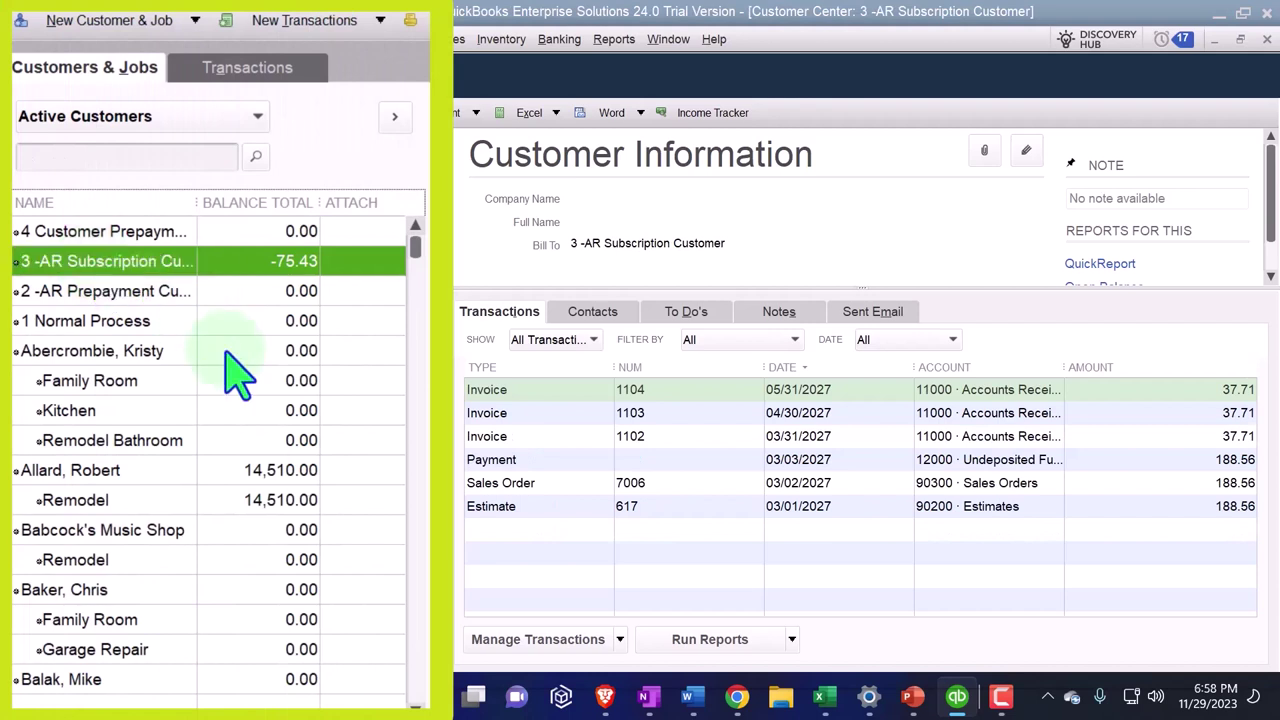
{"action": "left_click", "coordinate": [570, 506]}
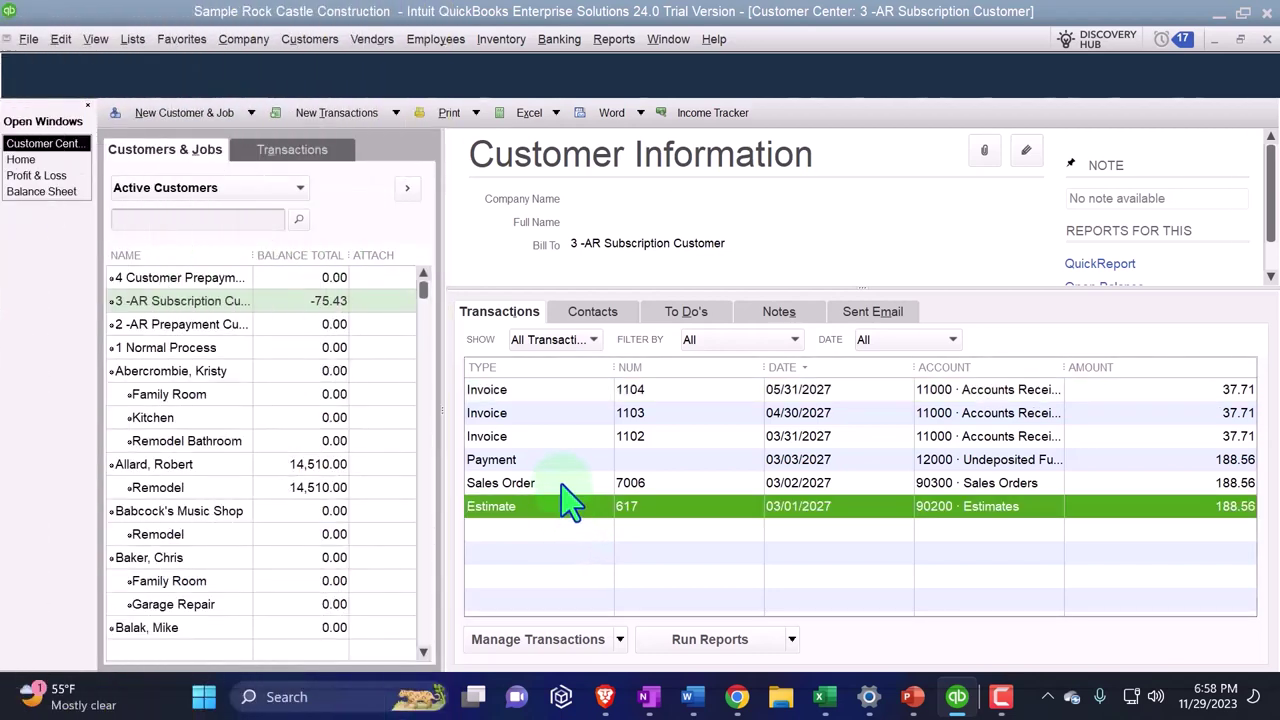
{"action": "left_click", "coordinate": [566, 484]}
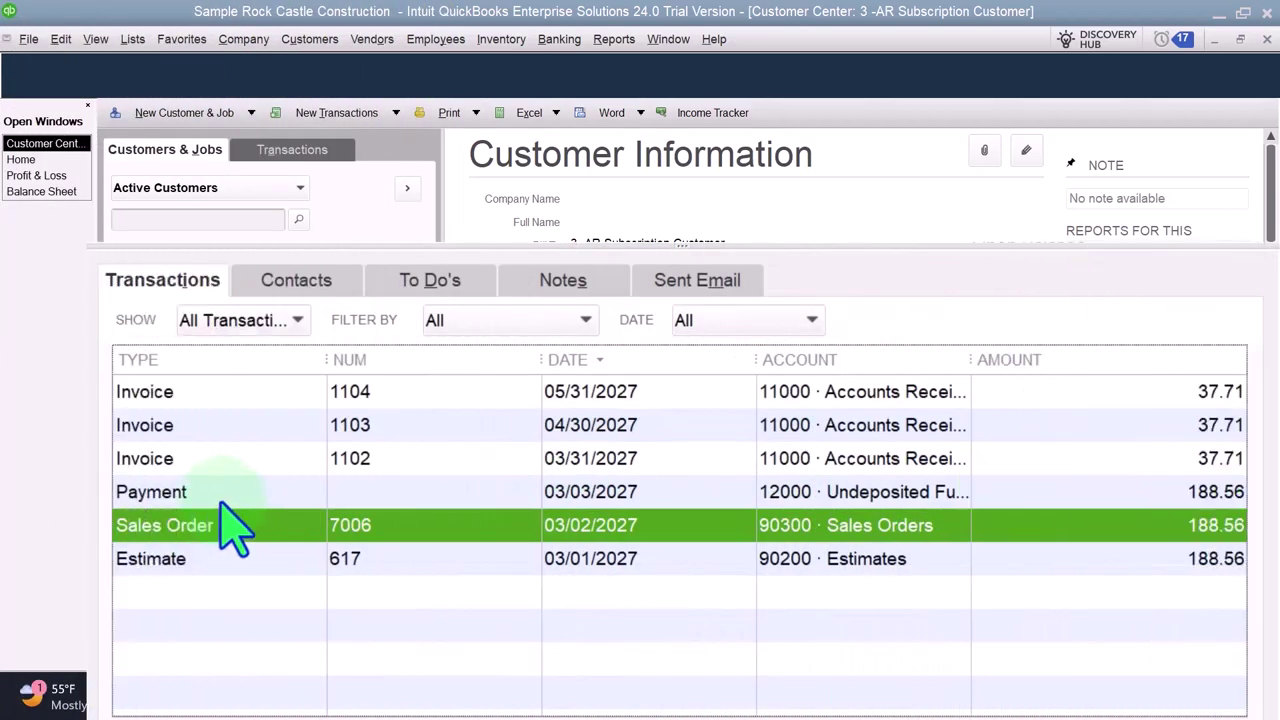
{"action": "left_click", "coordinate": [224, 498]}
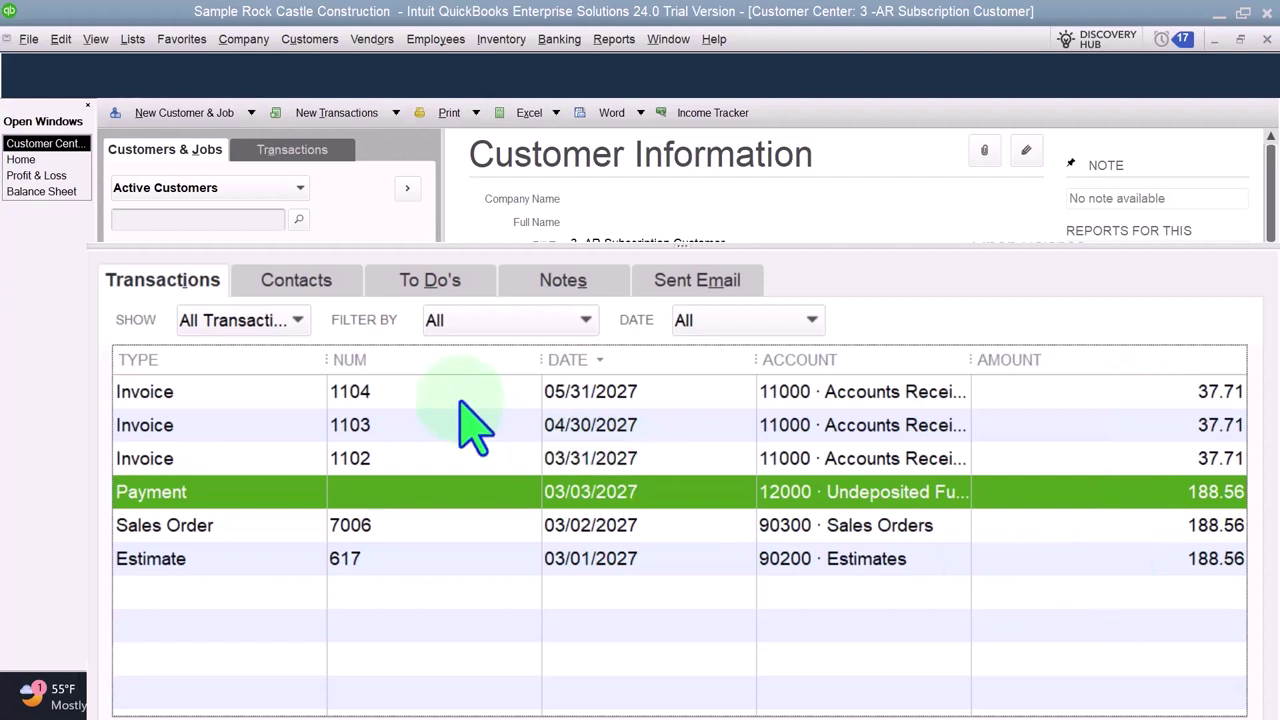
Check the Accounts Receivable line on the Balance Sheet and open the Customer Balance Detail report.
{"action": "left_click", "coordinate": [42, 191]}
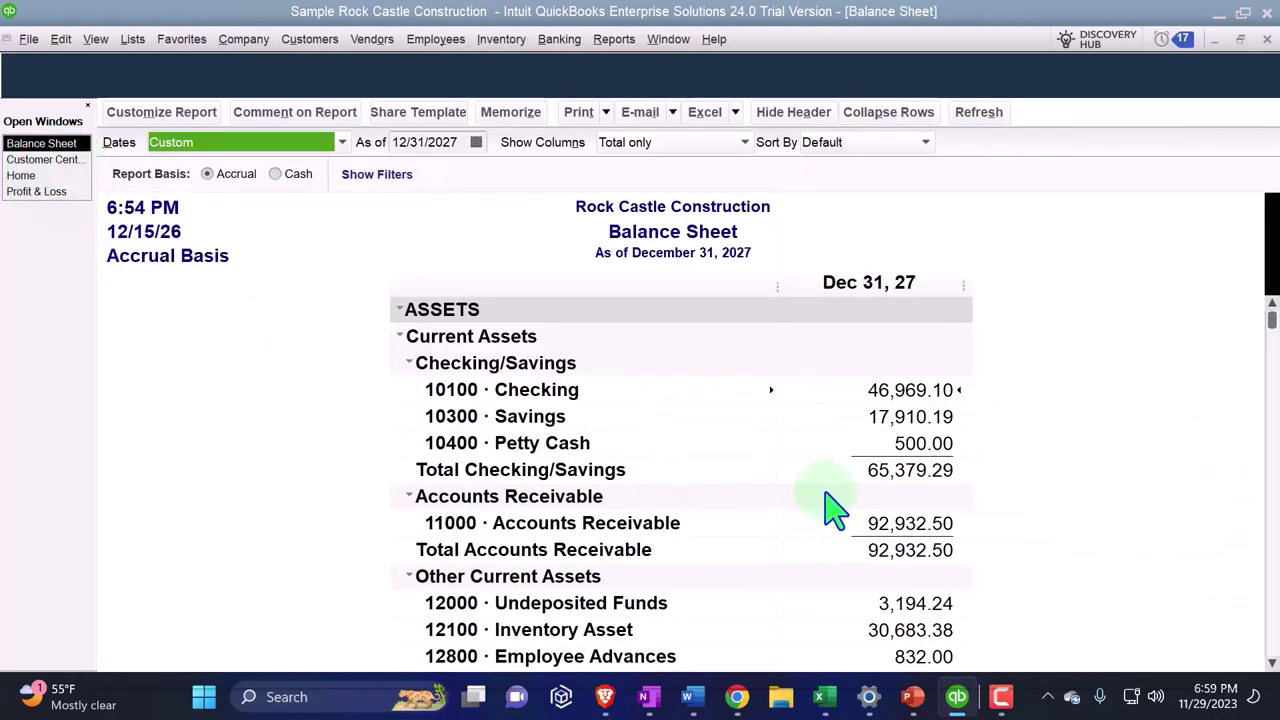
{"action": "left_click", "coordinate": [916, 522]}
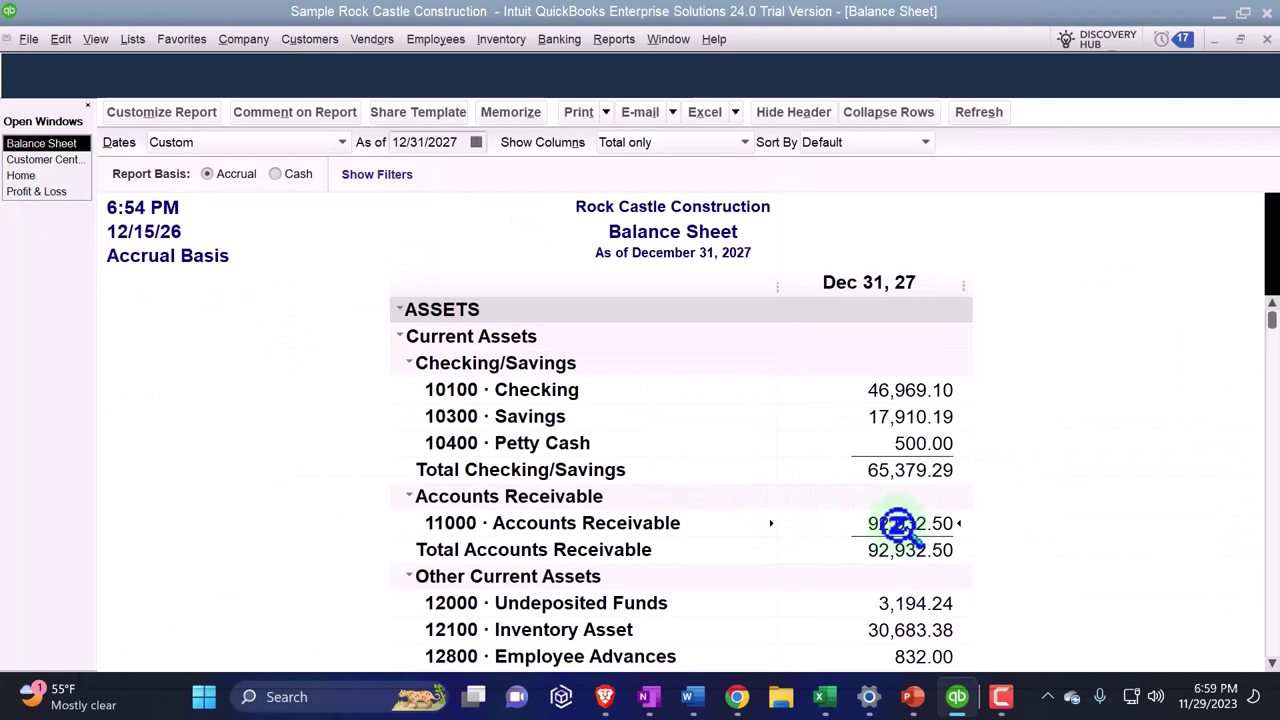
{"action": "left_click", "coordinate": [616, 42]}
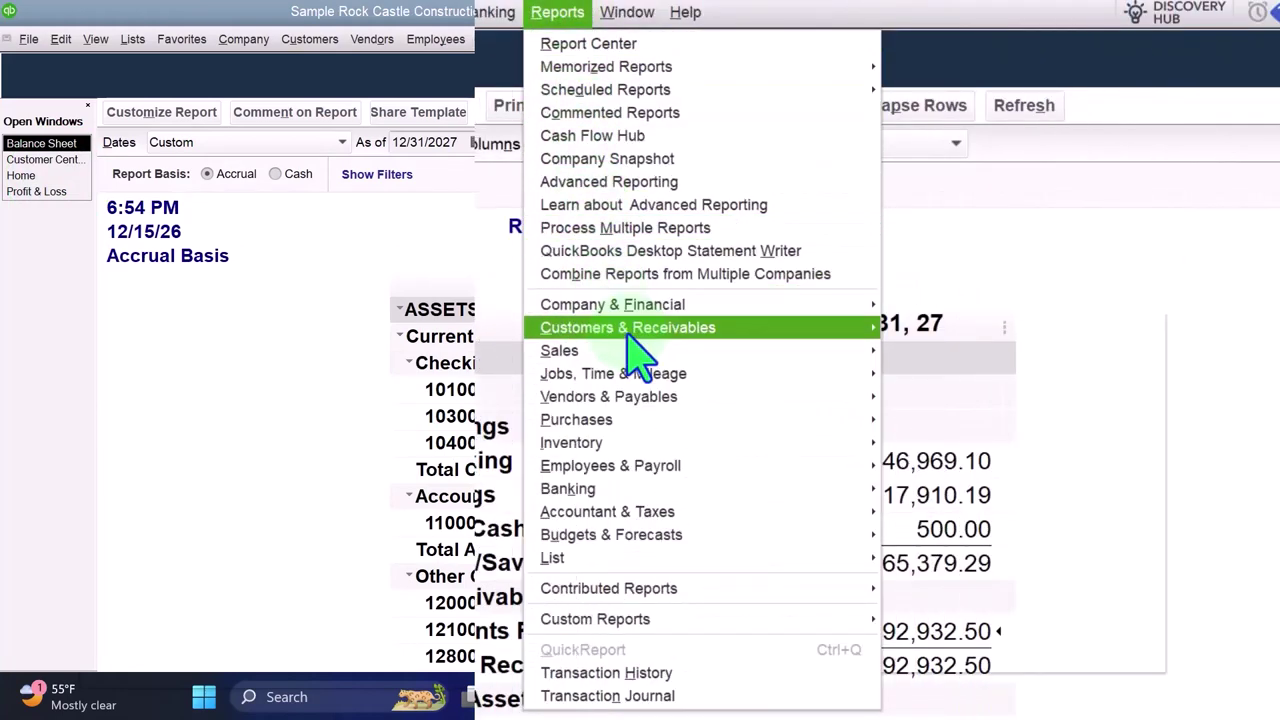
{"action": "mouse_move", "coordinate": [630, 334]}
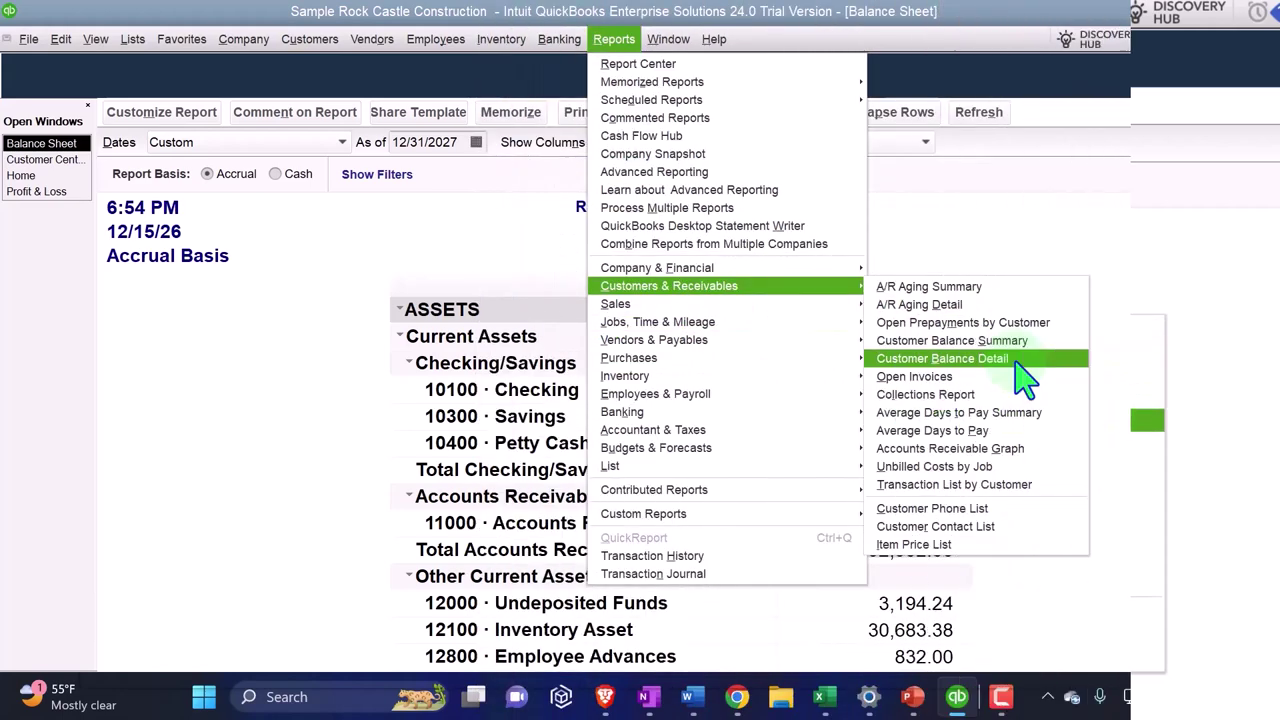
{"action": "left_click", "coordinate": [1060, 421]}
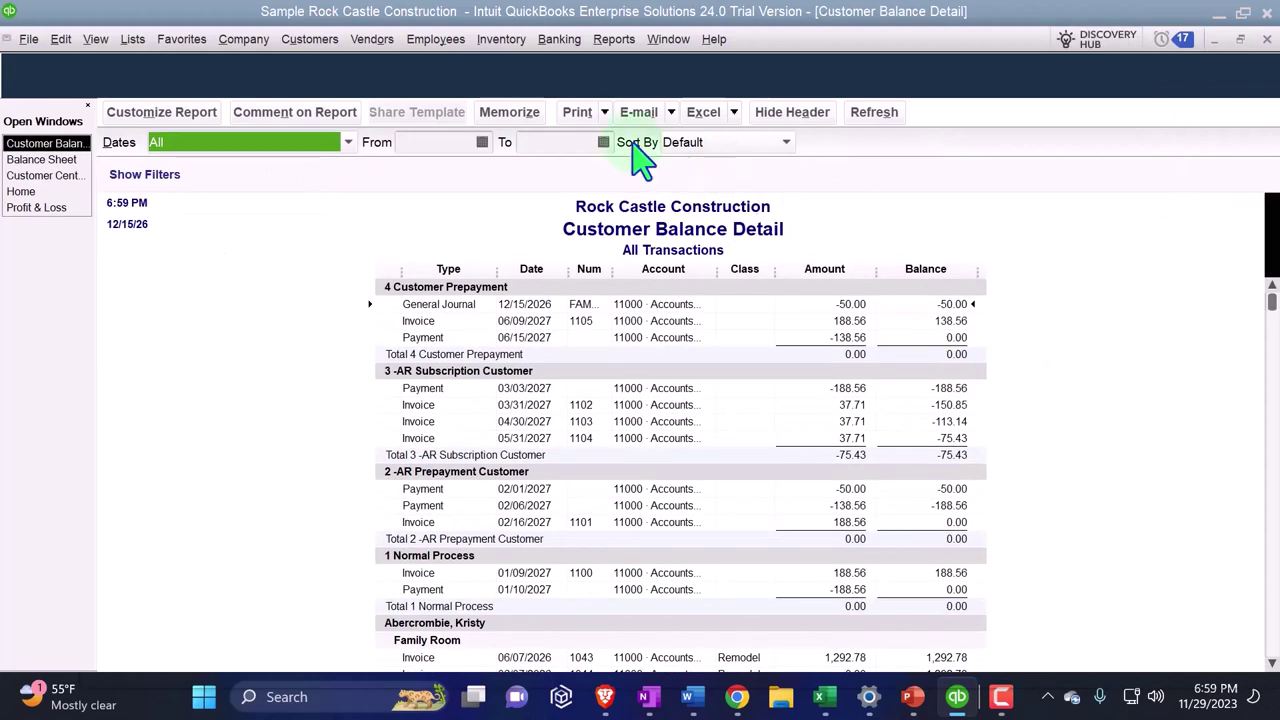
Set the Customer Balance Detail column label font size to 12, extend it to all related fonts and widen the Type column.
{"action": "left_click", "coordinate": [182, 114]}
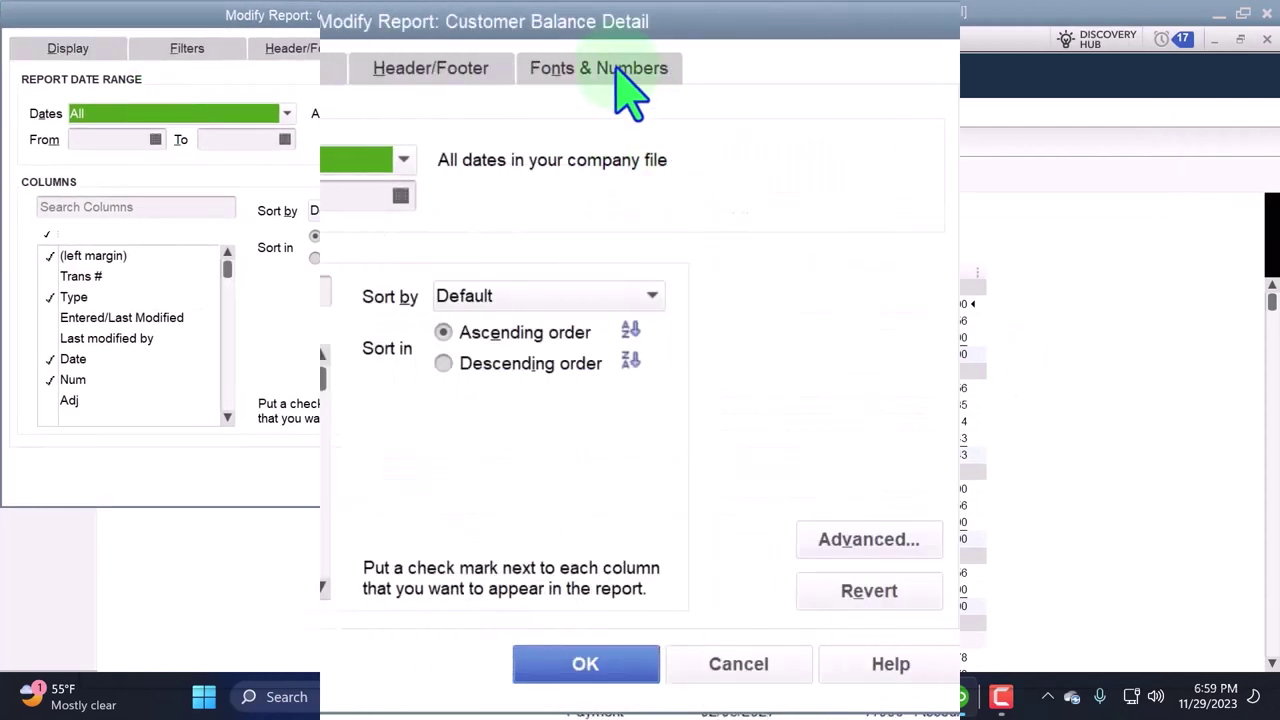
{"action": "left_click", "coordinate": [425, 46]}
{"action": "left_click", "coordinate": [463, 427]}
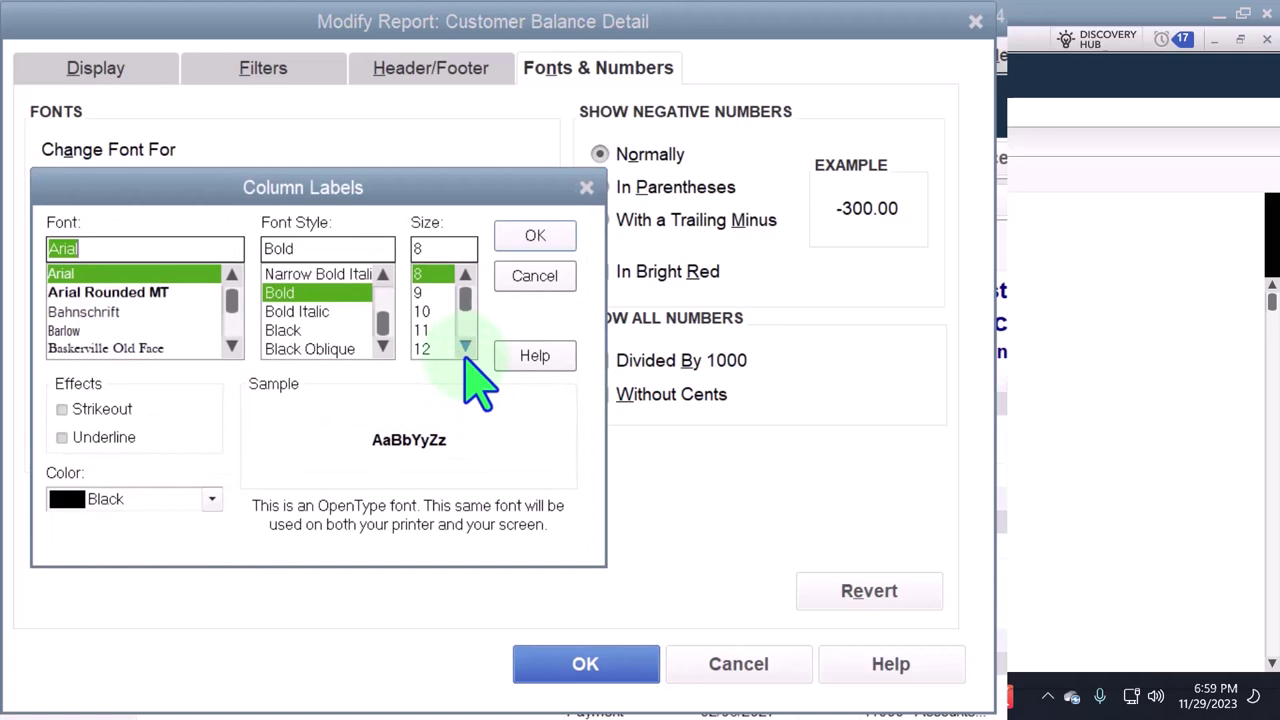
{"action": "left_click", "coordinate": [428, 330]}
{"action": "left_click", "coordinate": [425, 348]}
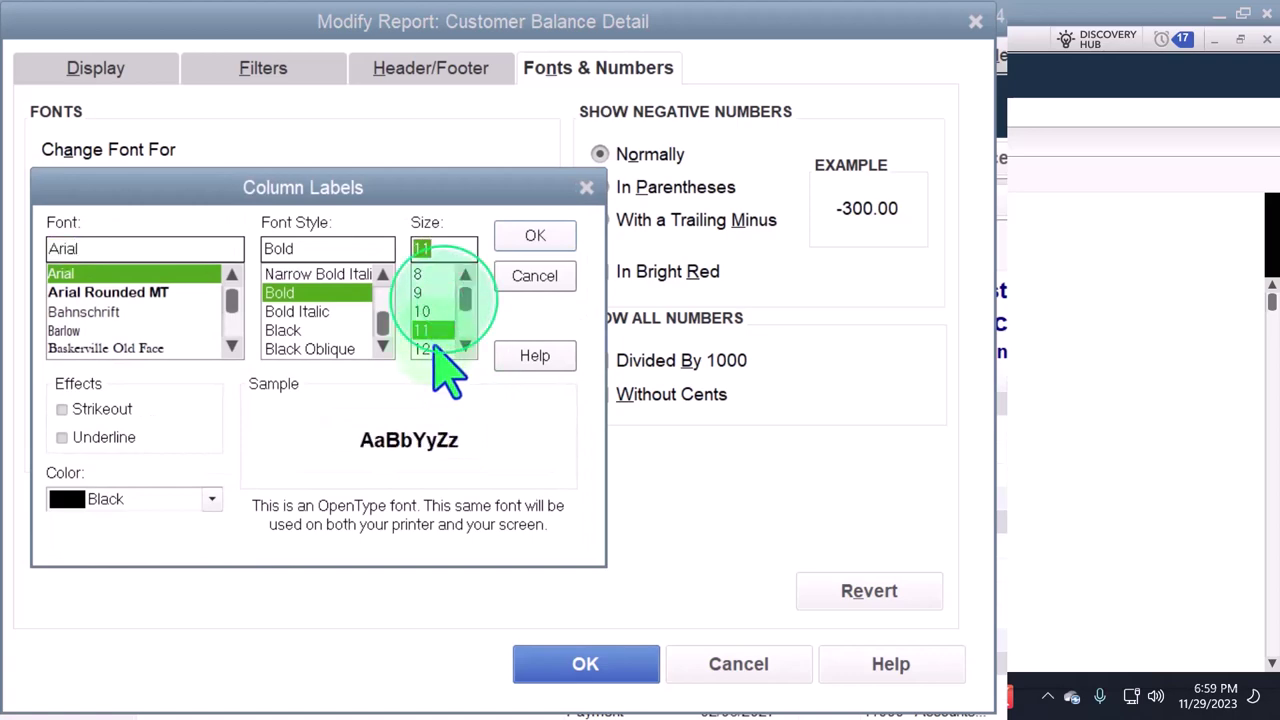
{"action": "left_click", "coordinate": [521, 238]}
{"action": "left_click", "coordinate": [810, 305]}
{"action": "left_click", "coordinate": [588, 655]}
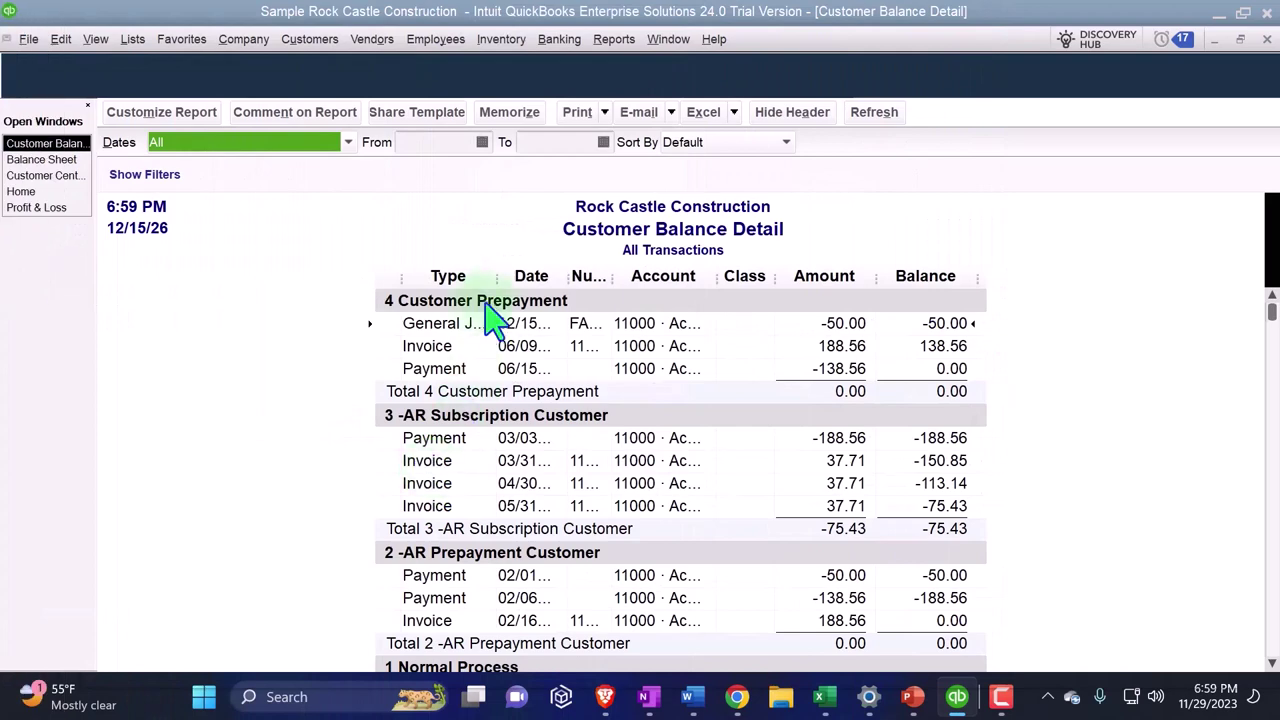
{"action": "left_click_drag", "start_coordinate": [494, 280], "coordinate": [523, 277]}
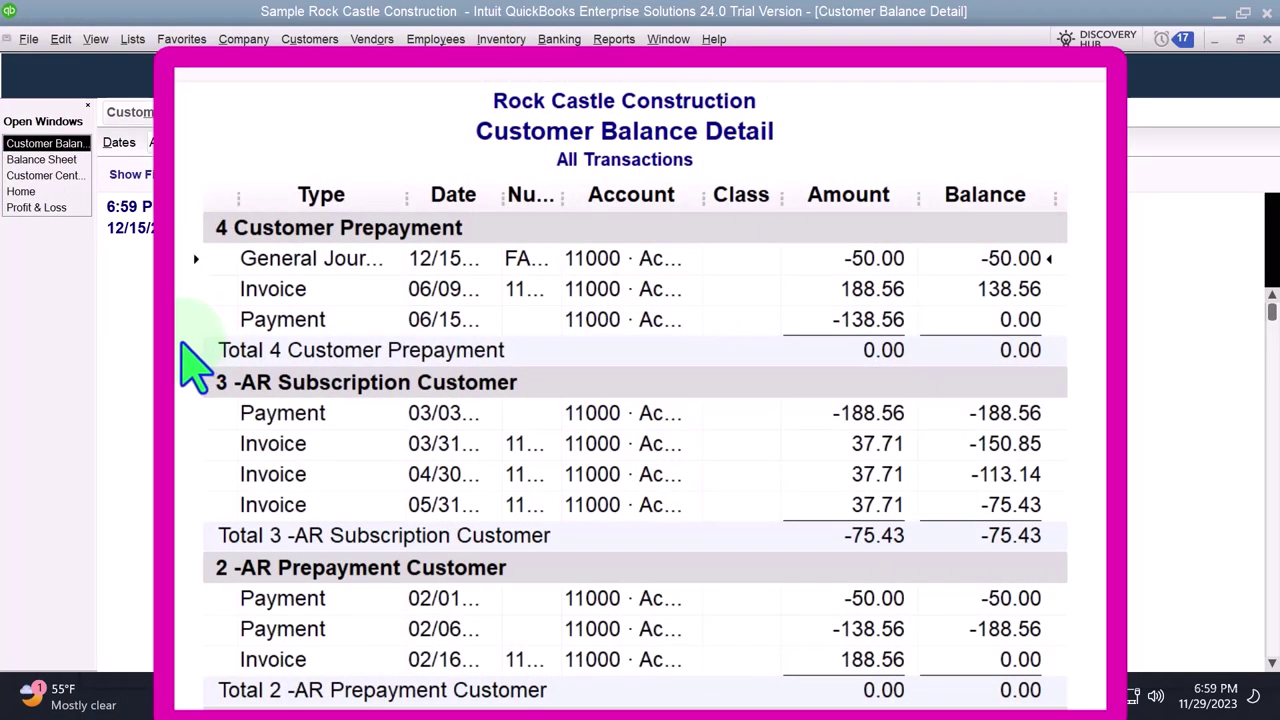
Examine the payment, the monthly invoices and the running balance of 3 -AR Subscription Customer in Customer Balance Detail.
{"action": "scroll", "coordinate": [900, 400], "scroll_direction": "down", "scroll_amount": 1}
{"action": "left_click", "coordinate": [873, 322]}
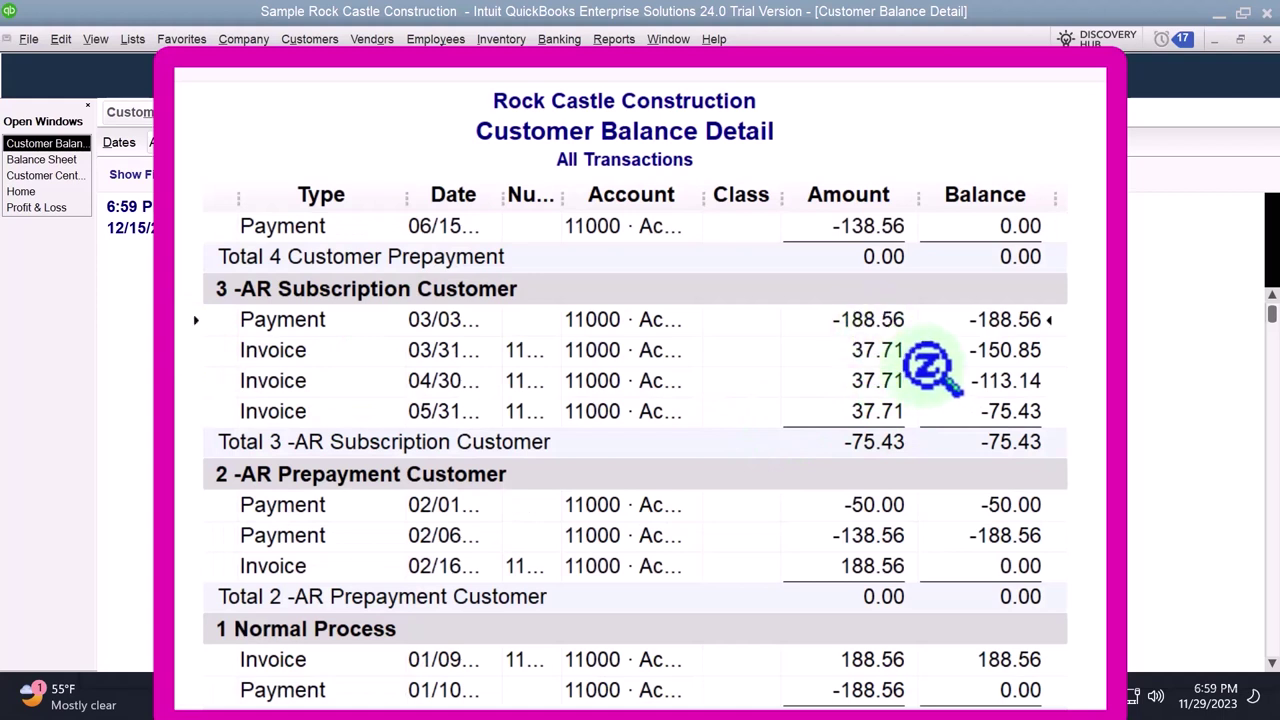
{"action": "left_click", "coordinate": [891, 352]}
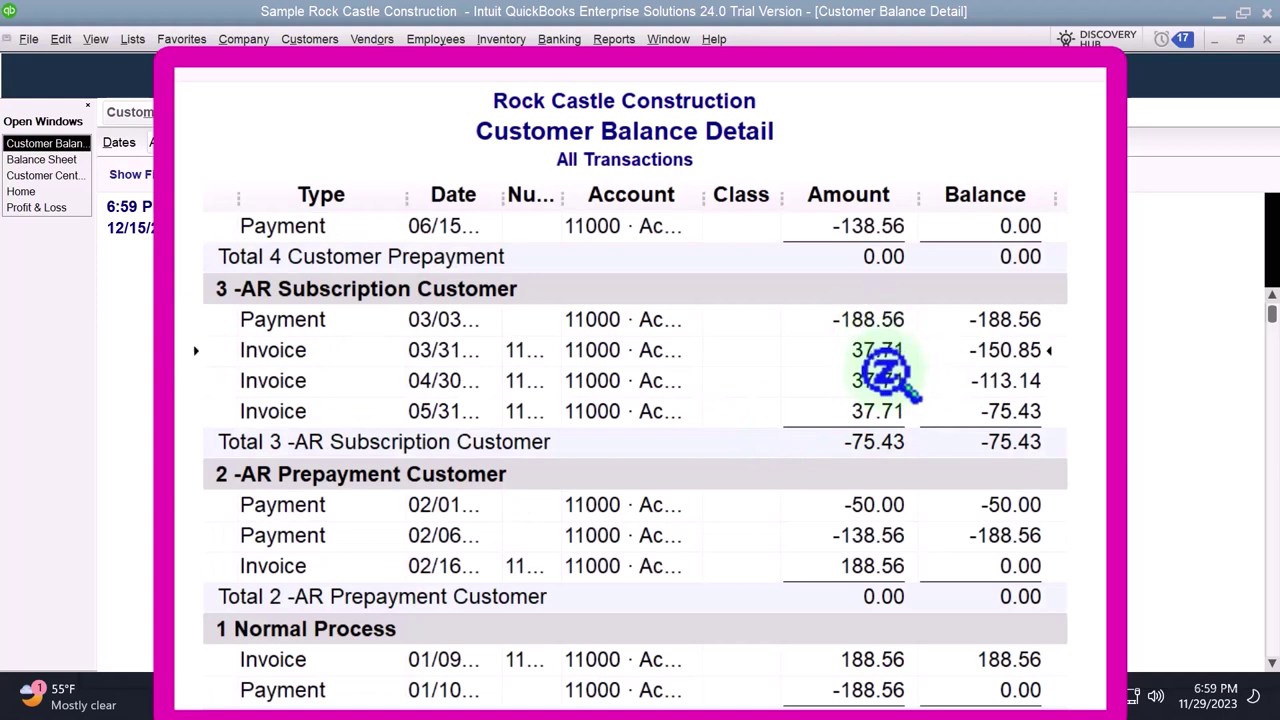
{"action": "left_click", "coordinate": [905, 383]}
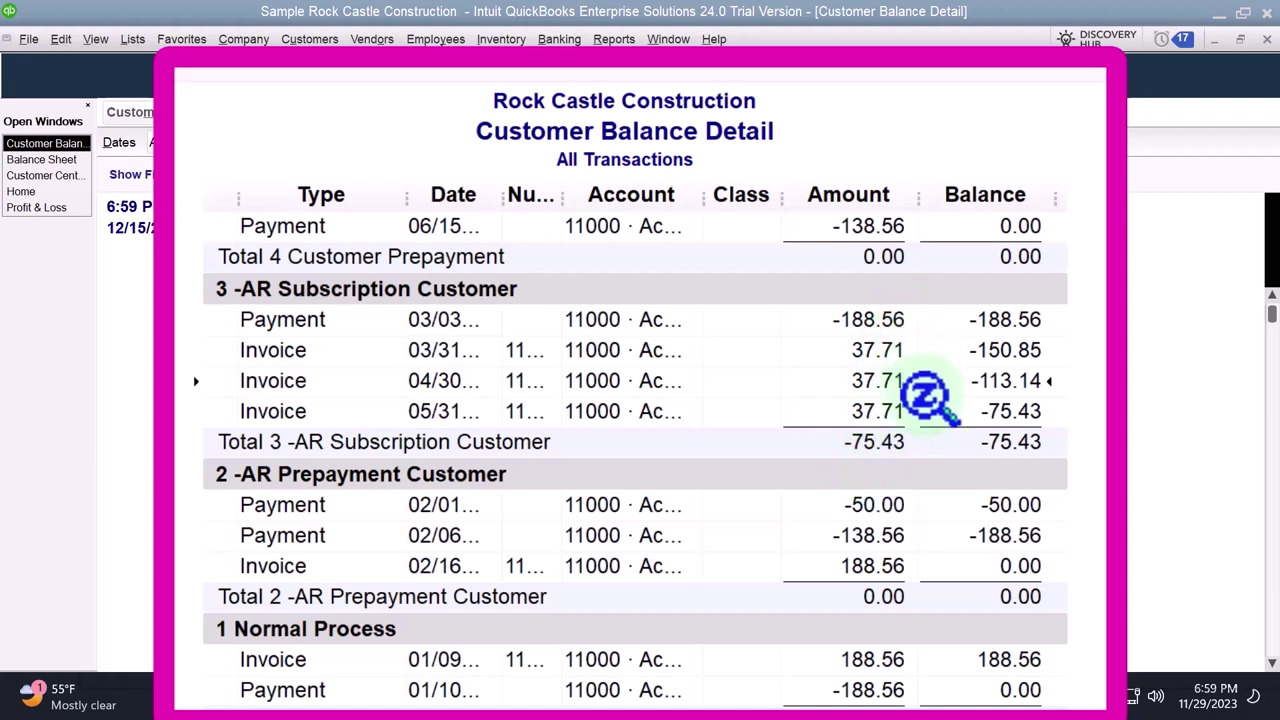
{"action": "double_click", "coordinate": [928, 397]}
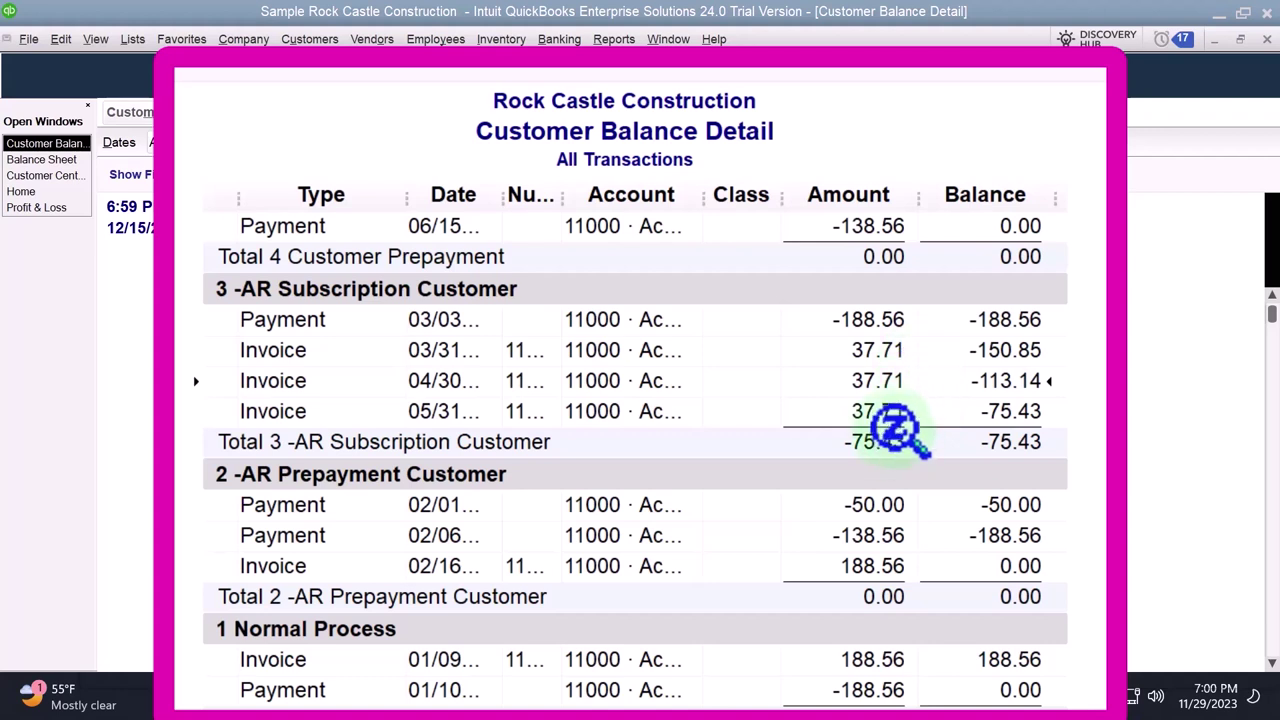
{"action": "left_click", "coordinate": [893, 430]}
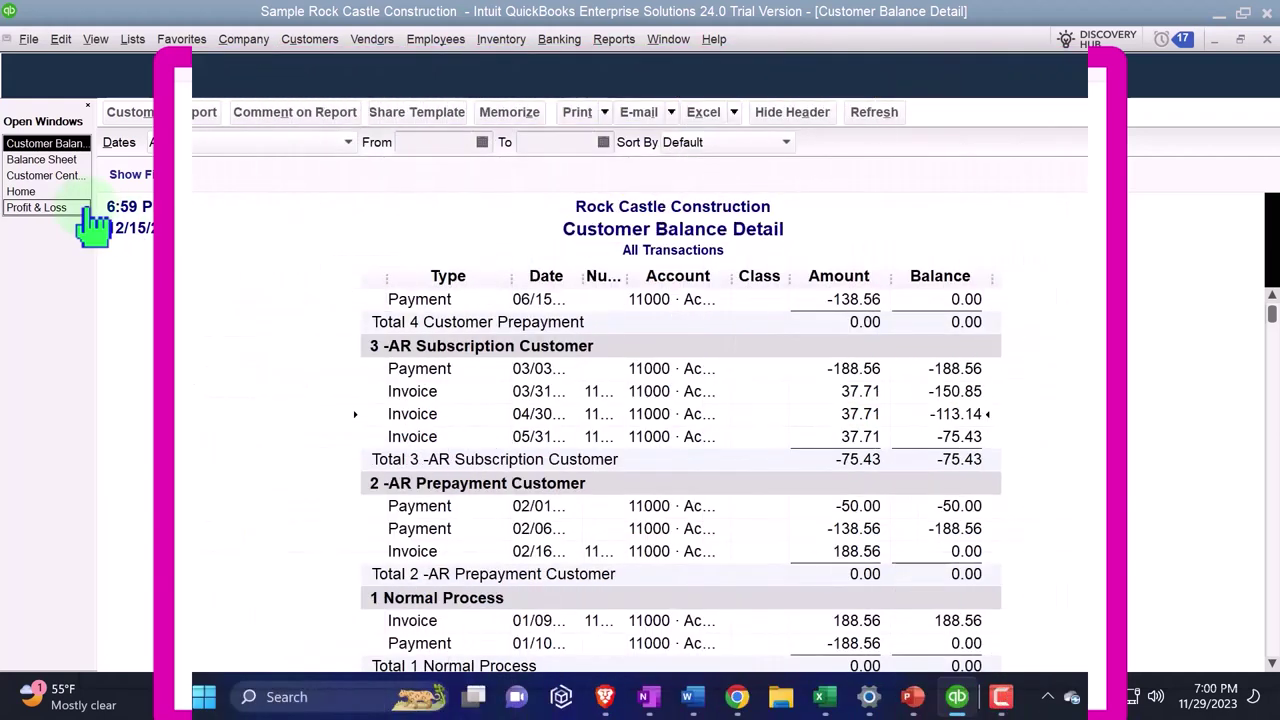
Start a new estimate from the home page and enter 5 Unearned Revenue Customer as its customer.
{"action": "left_click", "coordinate": [24, 192]}
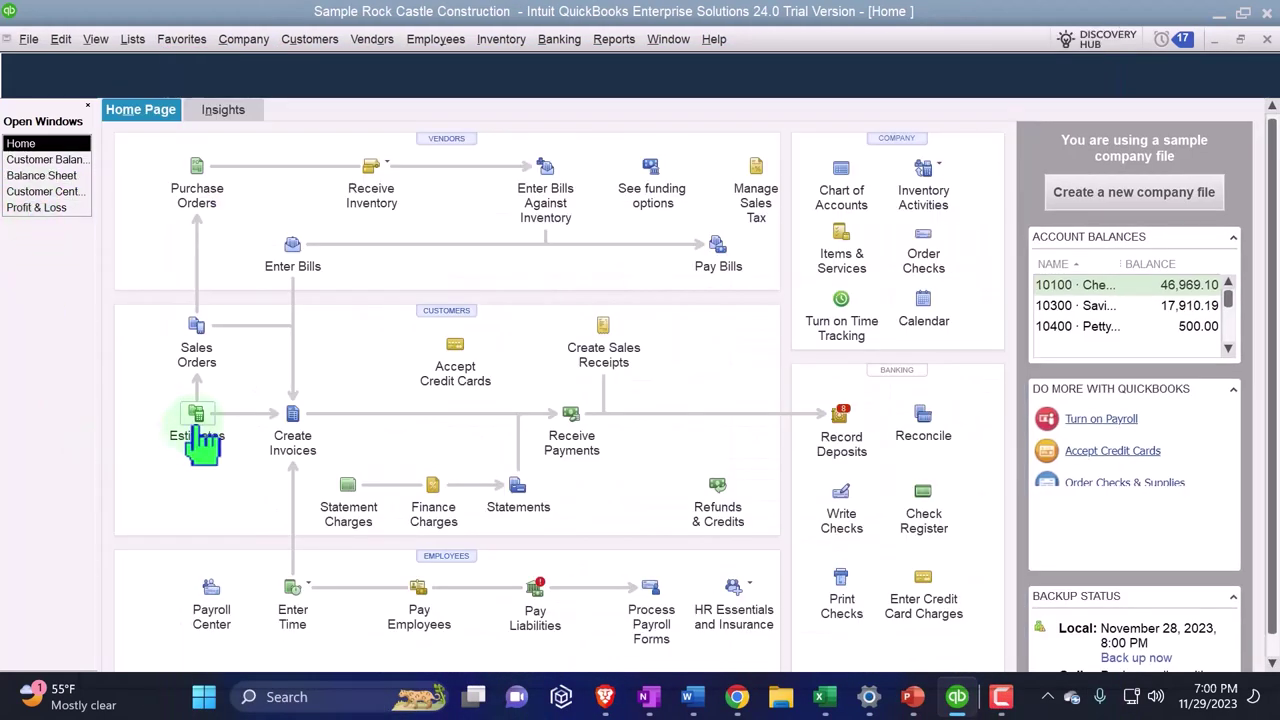
{"action": "left_click", "coordinate": [200, 430]}
{"action": "left_click", "coordinate": [197, 425]}
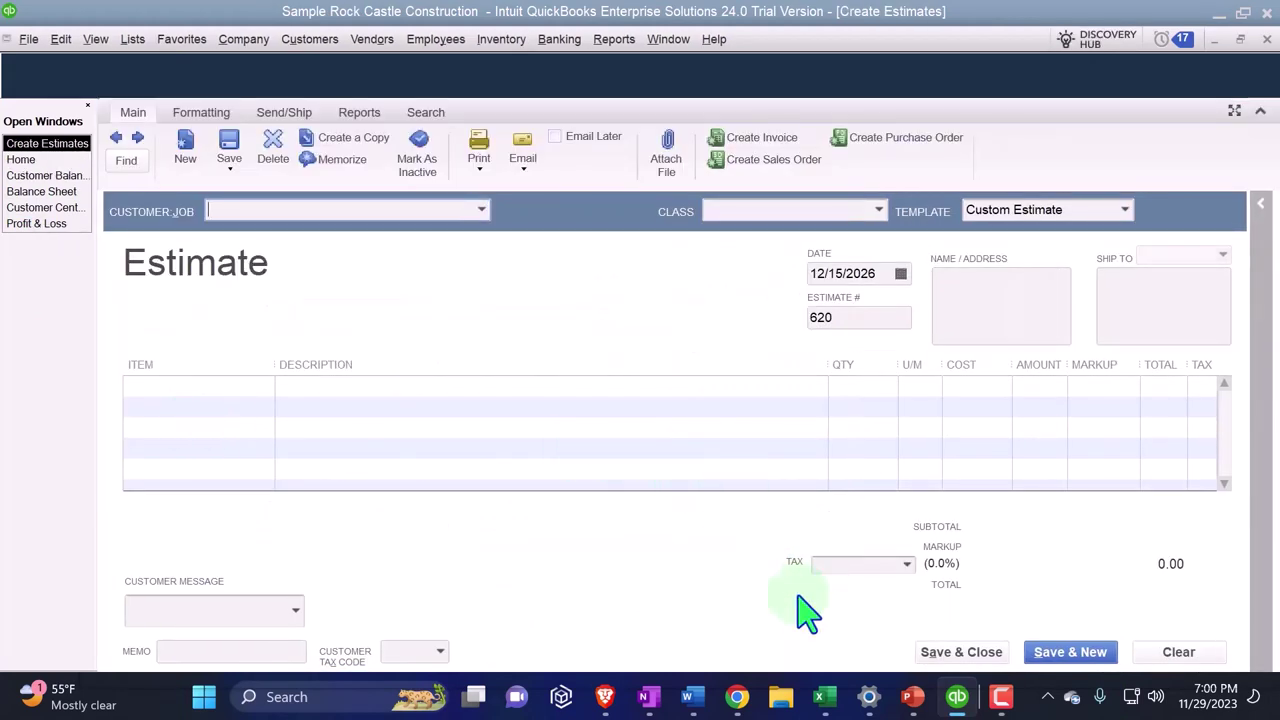
{"action": "mouse_move", "coordinate": [690, 697]}
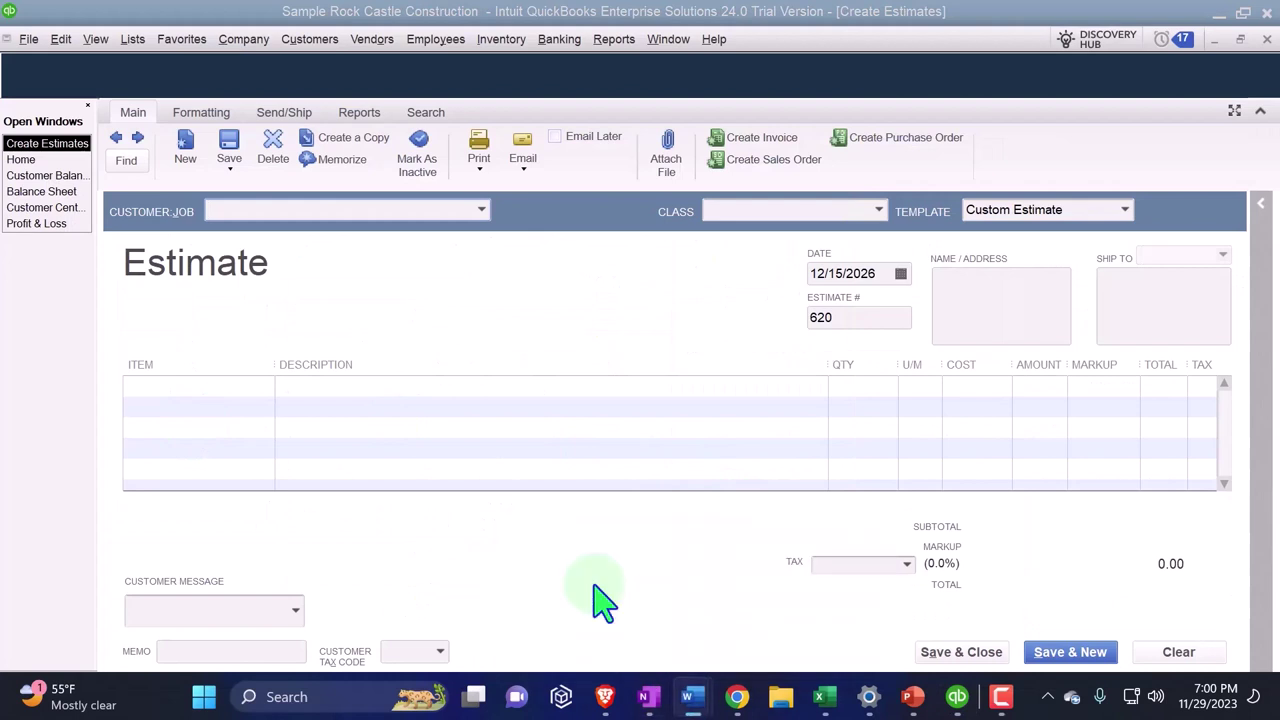
{"action": "left_click", "coordinate": [263, 210]}
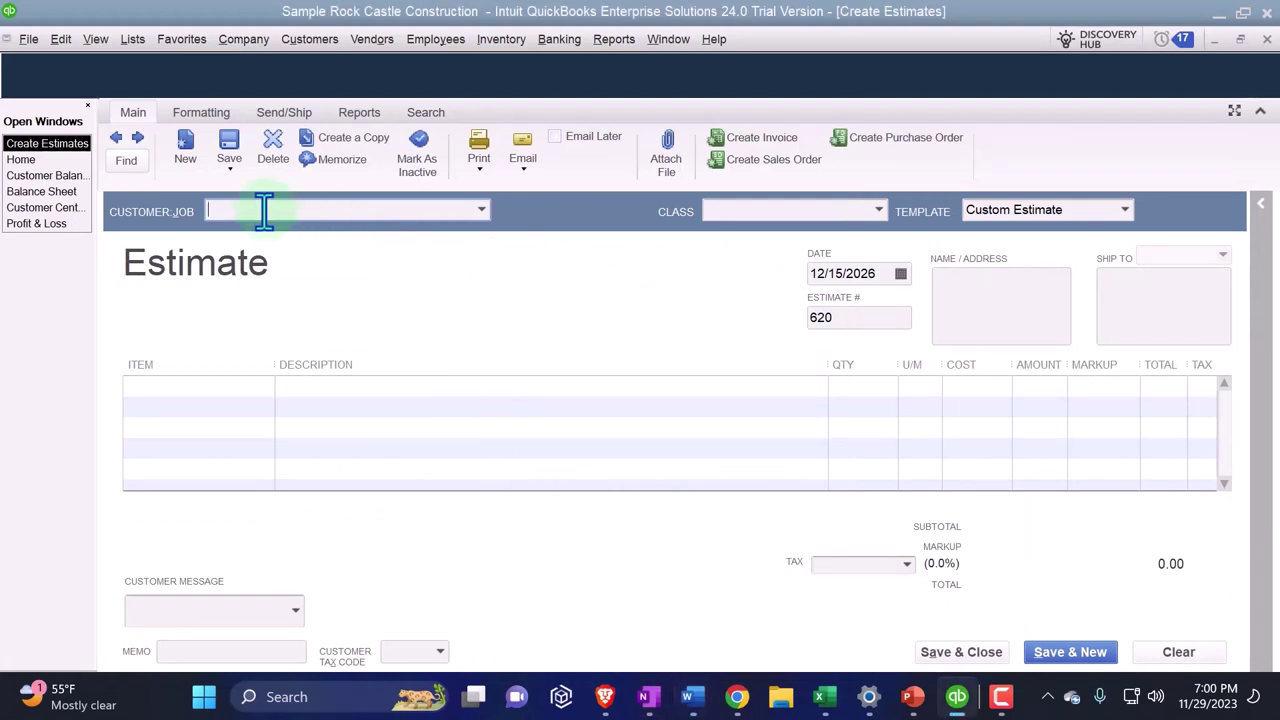
{"action": "type", "text": "5 Un"}
{"action": "type", "text": "ear"}
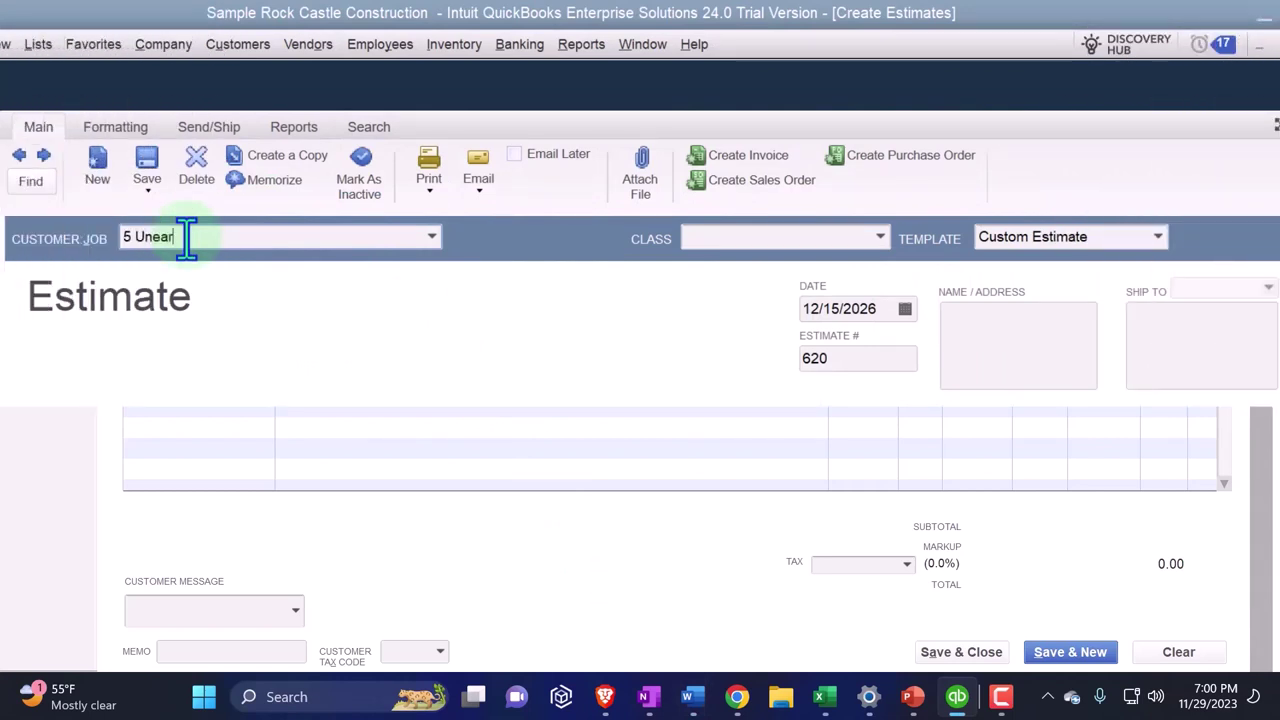
{"action": "type", "text": "ned Revenue Customer"}
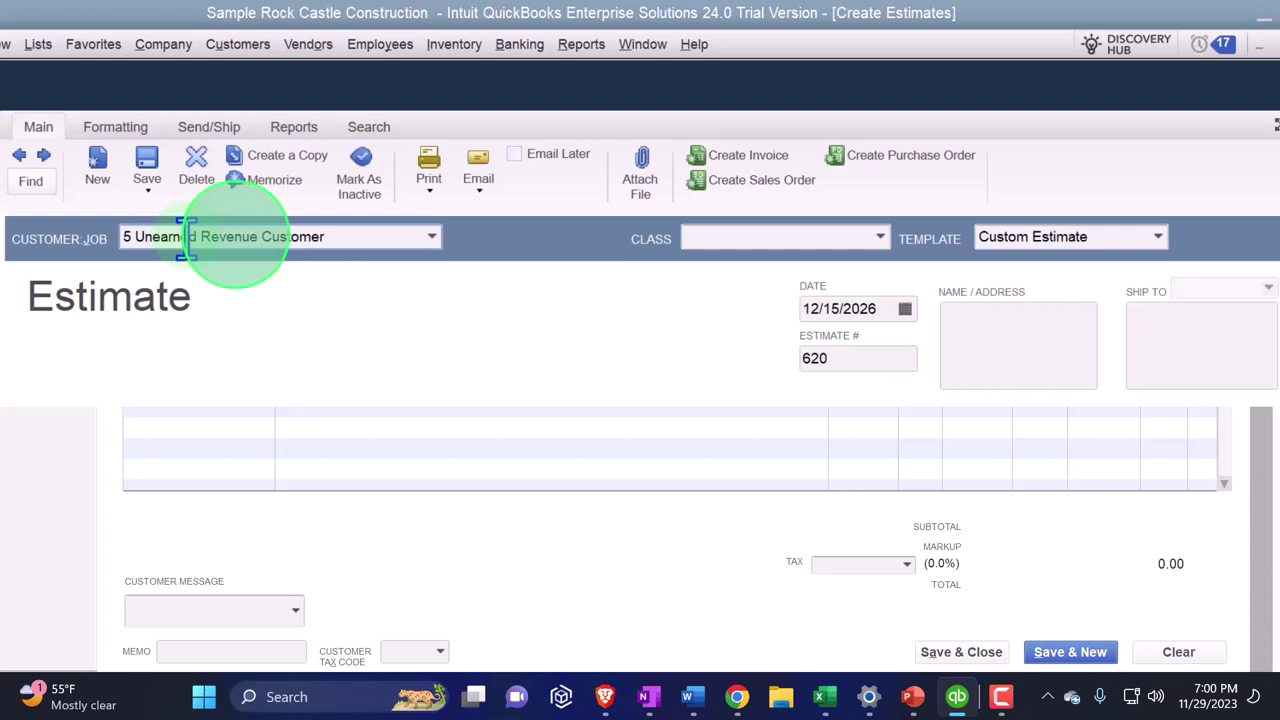
{"action": "key", "text": "ctrl+Left"}
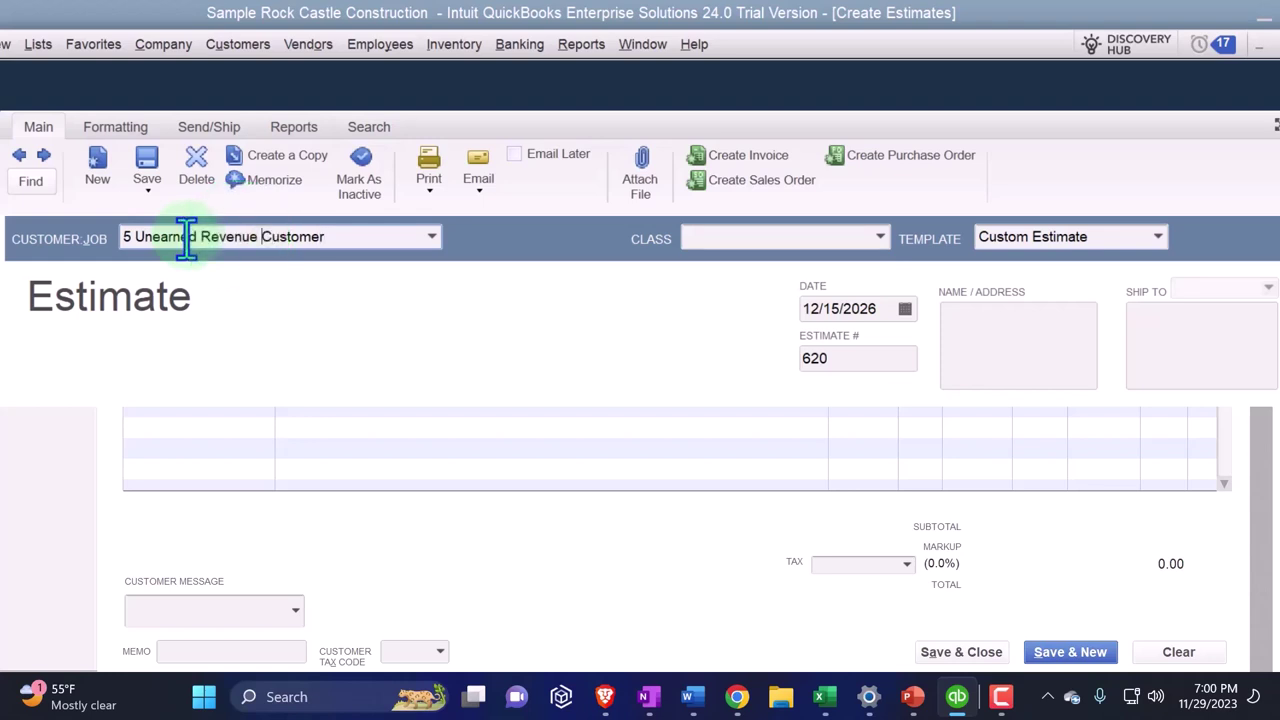
{"action": "key", "text": "shift+Left"}
{"action": "key", "text": "shift+Left"}
{"action": "key", "text": "shift+Left"}
{"action": "key", "text": "shift+Left"}
{"action": "key", "text": "shift+Left"}
{"action": "key", "text": "shift+Left"}
{"action": "key", "text": "shift+Left"}
{"action": "key", "text": "shift+Left"}
{"action": "key", "text": "shift+Left"}
{"action": "key", "text": "shift+Left"}
{"action": "key", "text": "shift+Left"}
{"action": "key", "text": "shift+Left"}
{"action": "key", "text": "shift+Left"}
{"action": "key", "text": "shift+Left"}
{"action": "key", "text": "shift+Left"}
{"action": "key", "text": "shift+Left"}
{"action": "key", "text": "shift+Left"}
{"action": "key", "text": "shift+Left"}
{"action": "key", "text": "shift+Left"}
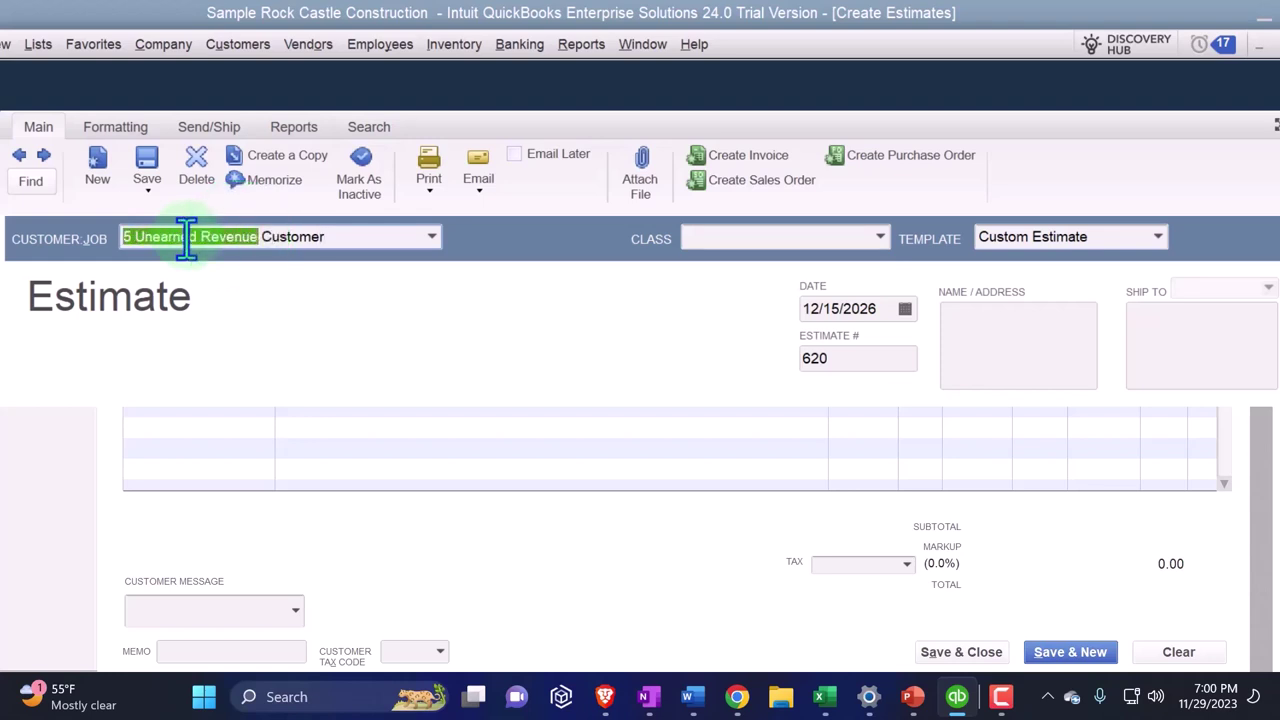
Quickly add the new customer to the customer list and date the estimate 07/01/2027.
{"action": "key", "text": "Tab"}
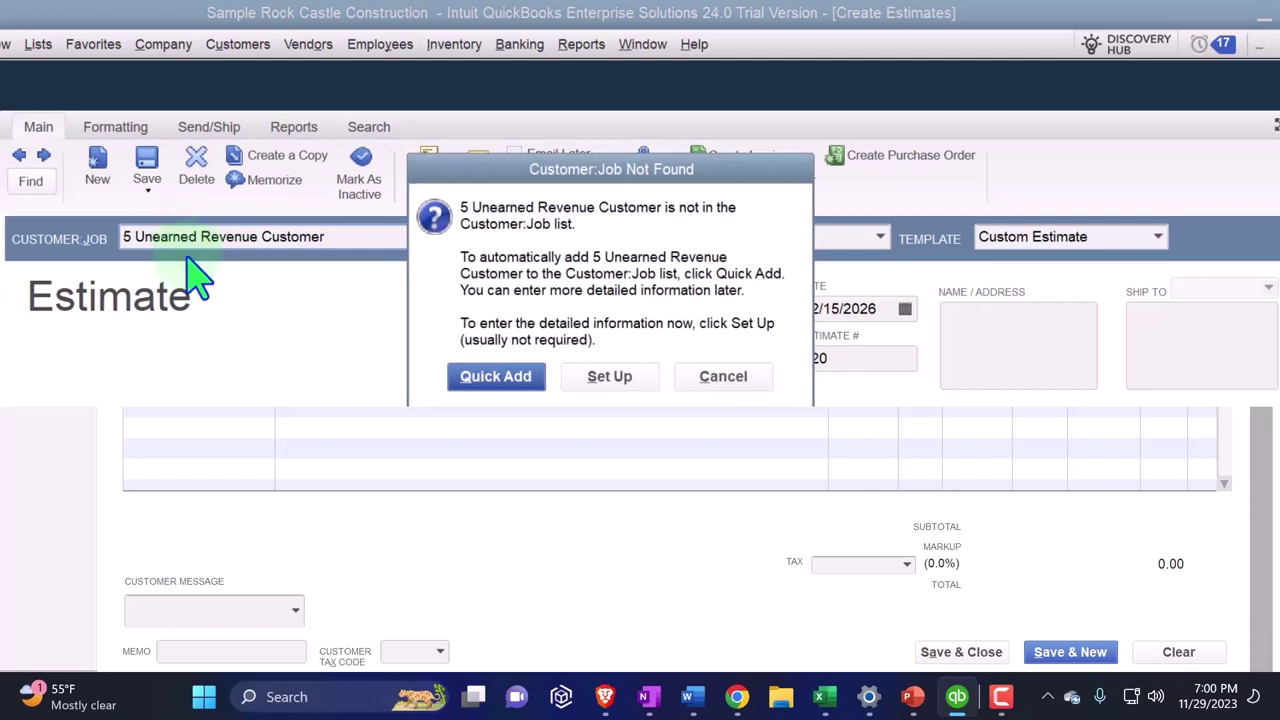
{"action": "left_click", "coordinate": [495, 377]}
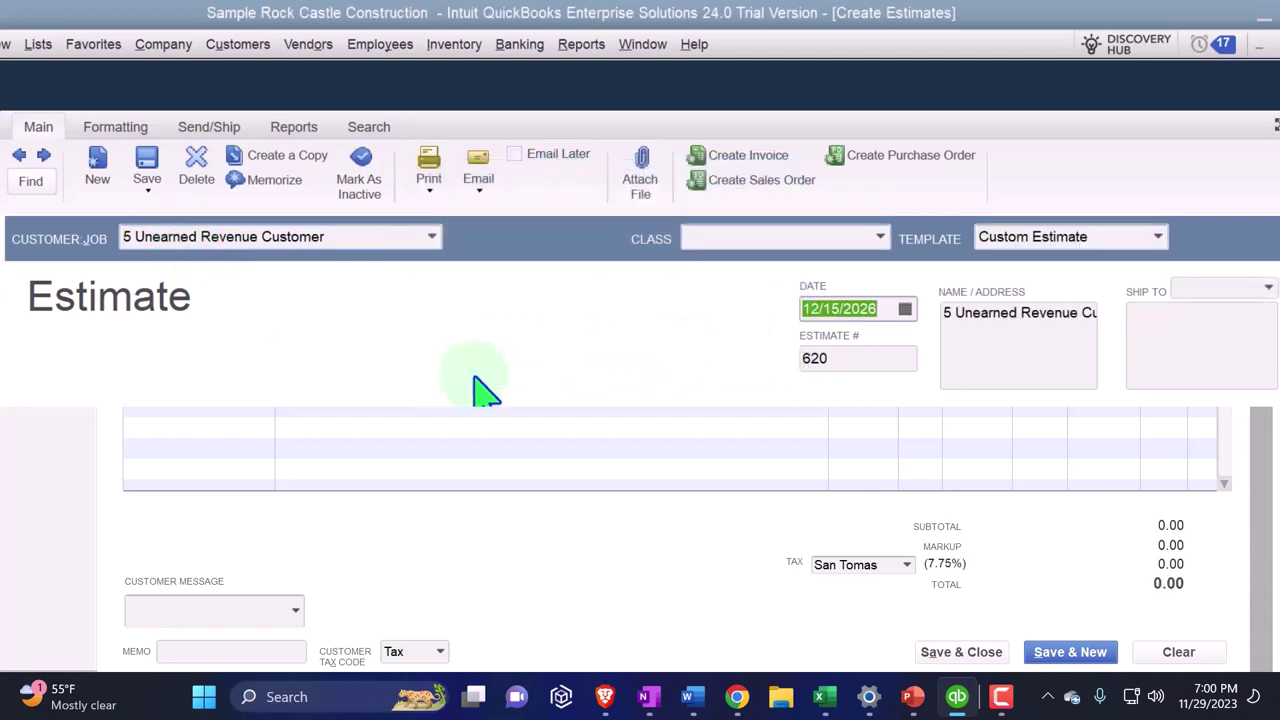
{"action": "type", "text": "07/01/202"}
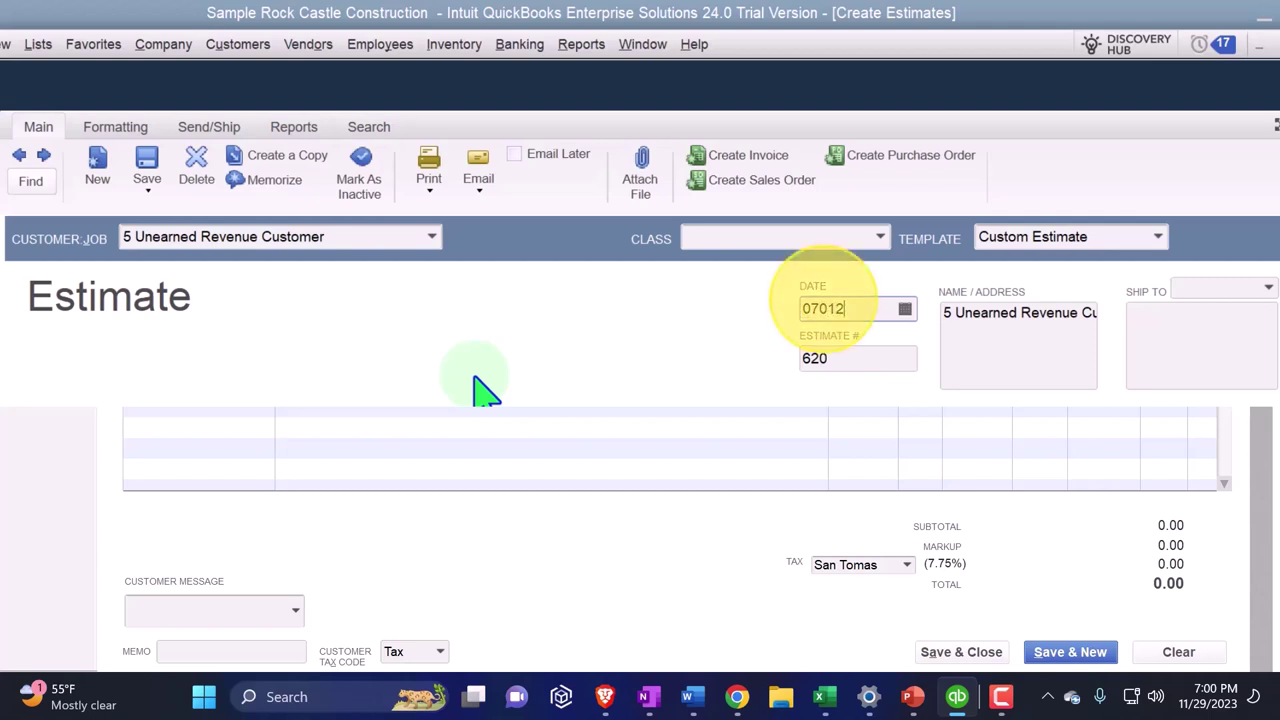
{"action": "type", "text": "7"}
{"action": "key", "text": "Tab"}
{"action": "key", "text": "Tab"}
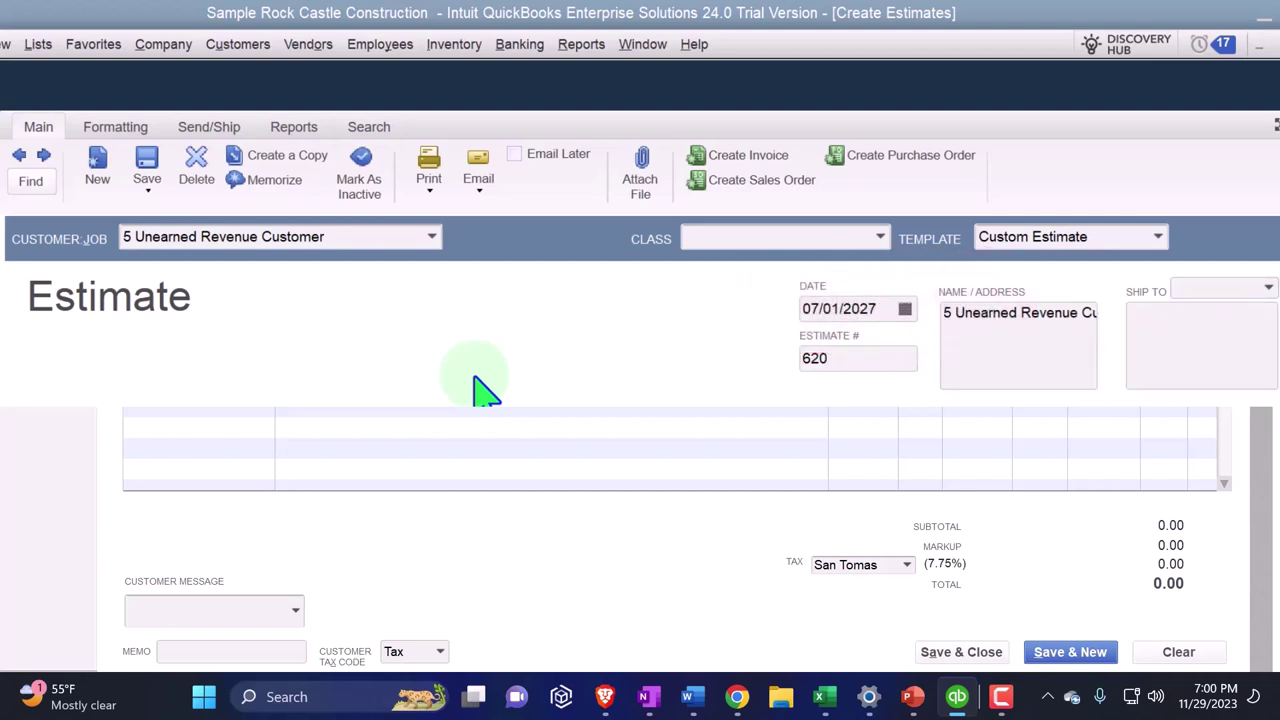